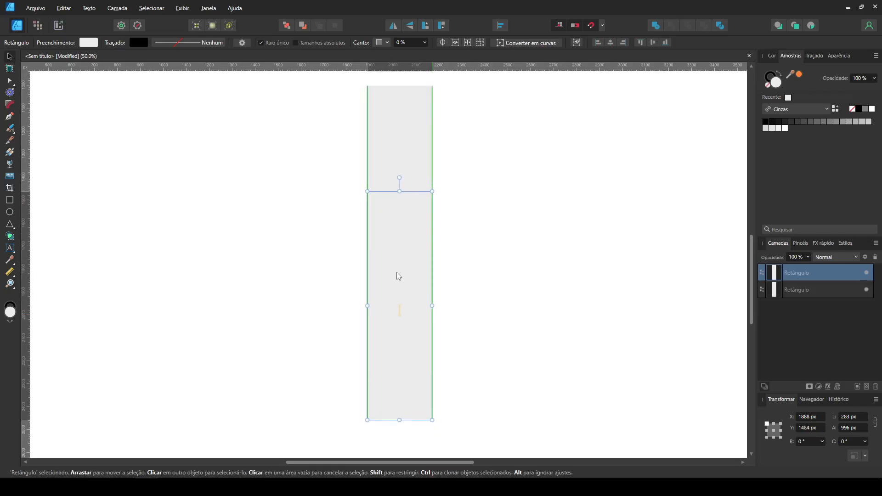
Step: Narrow the lower rectangle to 141.5 px wide and place a copy to its left, shortened to 216 px tall
left_click_drag(367, 315, 403, 320)
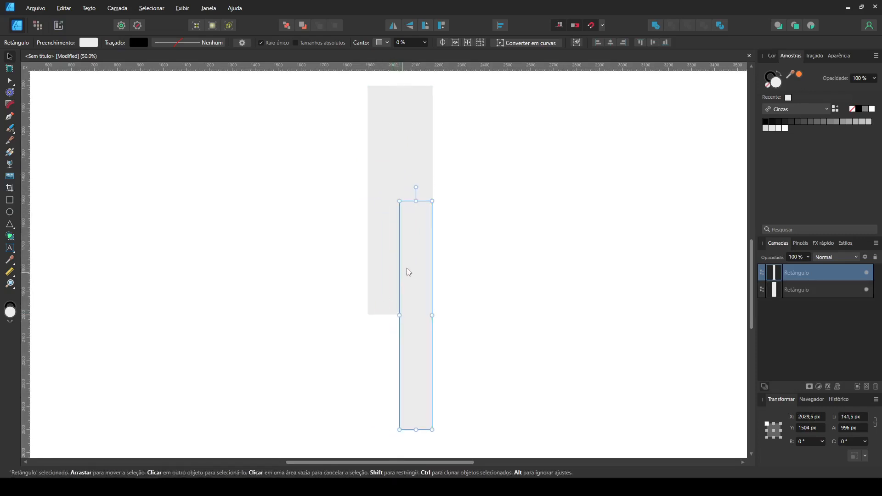
scroll(412, 267, "down", 1)
left_click_drag(417, 252, 346, 252, "ctrl")
left_click_drag(358, 188, 352, 362)
Step: Add a horizontal bar of the same thickness joining the lower ends of the tall rectangle and the short block
left_click_drag(404, 396, 330, 416)
left_click(370, 354)
left_click_drag(371, 352, 370, 301)
Step: Duplicate the short block, rotate the copy -90°, and thin it to 70.8 px across the block's top as a hook tip
left_click(344, 330)
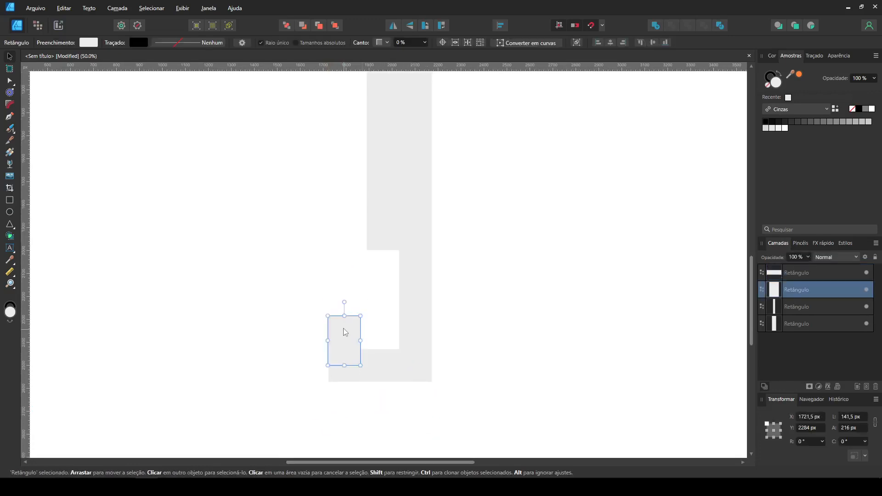
left_click_drag(347, 334, 372, 317, "ctrl")
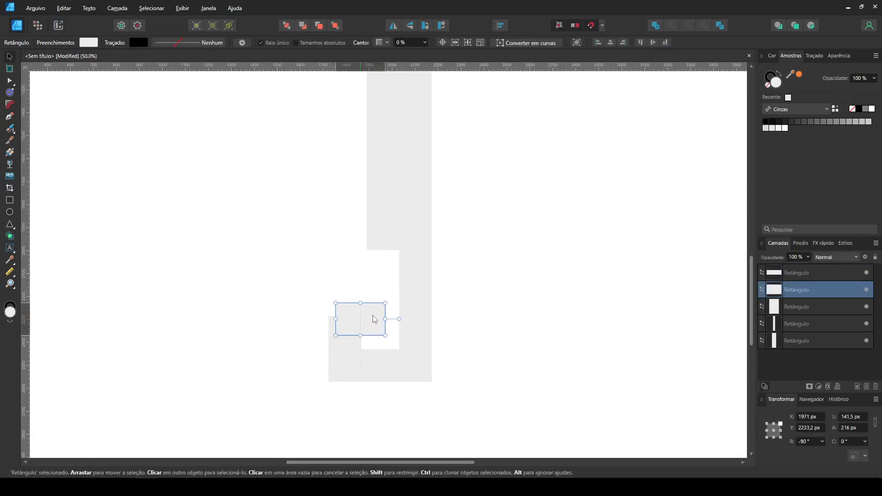
left_click_drag(352, 300, 358, 316)
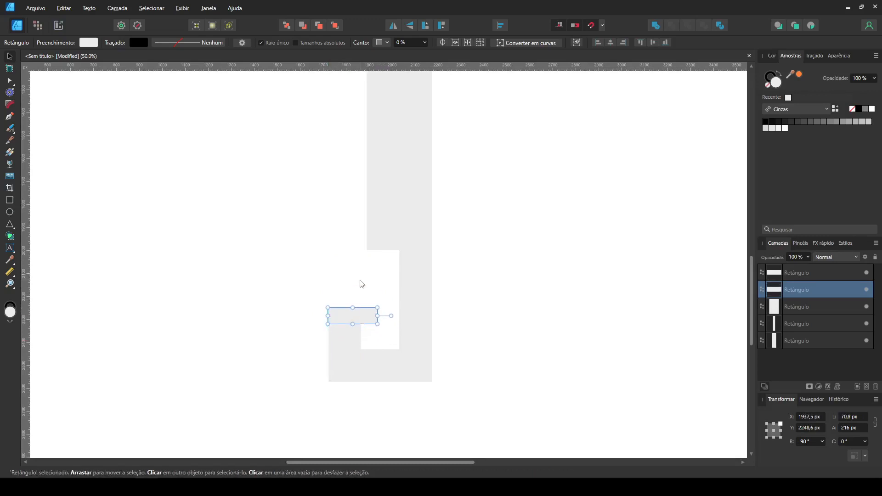
left_click(361, 281)
left_click(369, 318)
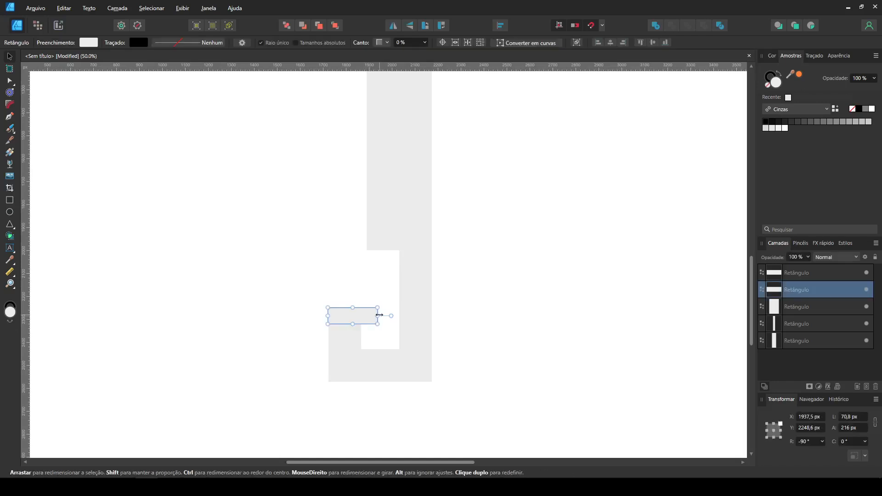
Step: Select the four rectangles of the hook and merge them into a single curve
left_click(324, 407)
left_click_drag(292, 407, 499, 92)
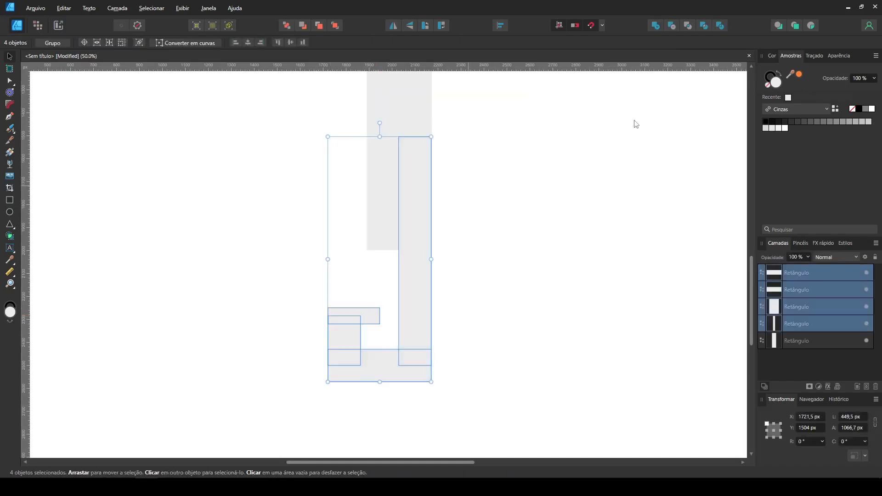
left_click(655, 25)
left_click(491, 256)
Step: Round the outer and inner bottom corners of the merged hook with the Corner tool
left_click(343, 328)
key("c")
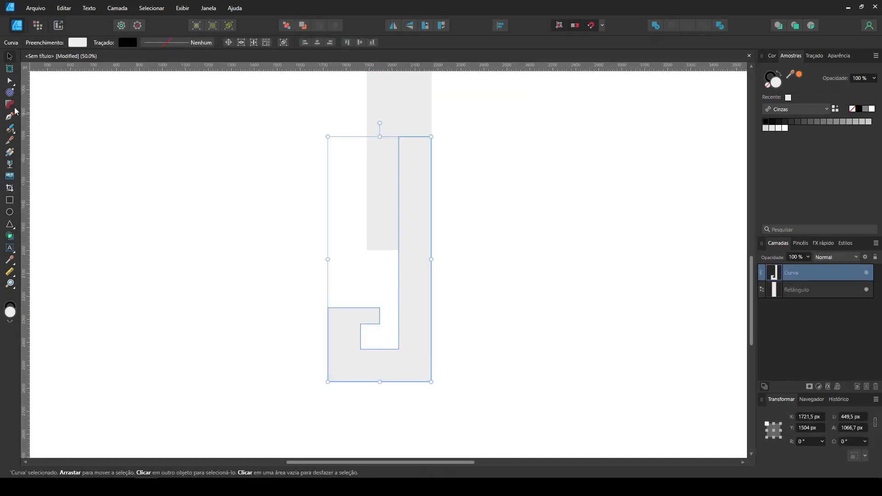
left_click_drag(305, 402, 379, 329)
left_click(380, 333)
left_click(376, 361)
left_click_drag(358, 356, 380, 332)
Step: Raise the hook tip's nodes and round its outer and inner left corners into a continuous curl
left_click(309, 289)
left_click_drag(290, 289, 393, 330)
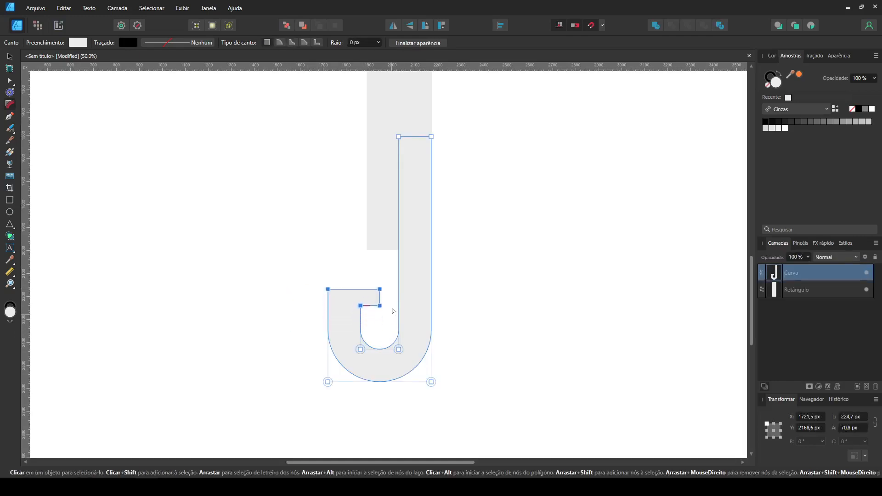
left_click(394, 312)
left_click(413, 331)
left_click_drag(328, 289, 378, 331)
left_click(365, 312)
left_click(363, 307)
Step: Extend the end of the hook tip toward the stem and round both end corners to about 35.7 px
left_click(380, 330)
left_click(369, 302)
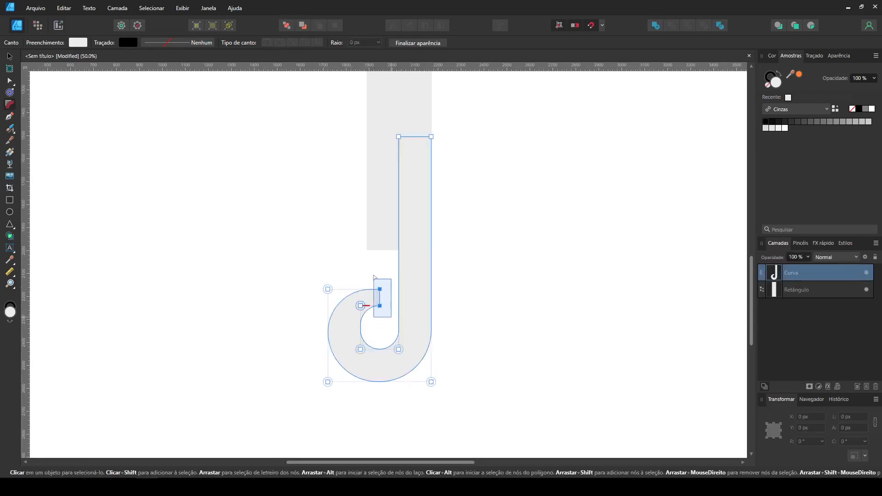
left_click_drag(374, 281, 378, 276)
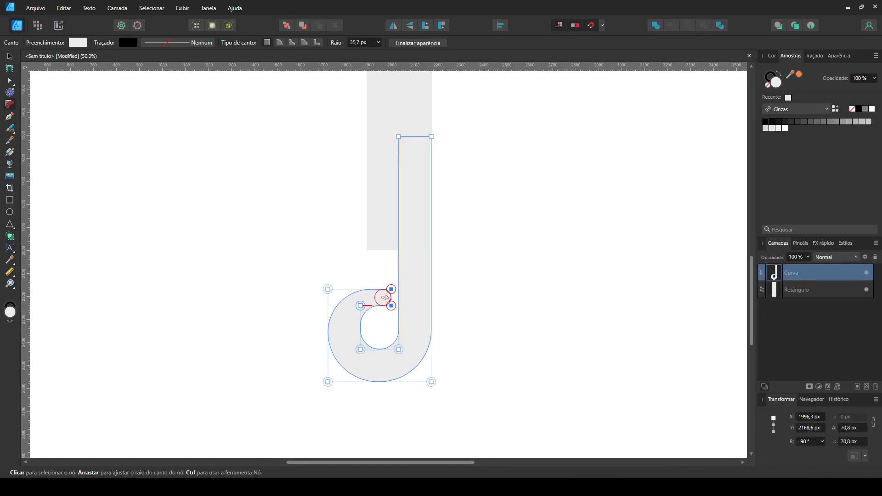
Step: Lower the nodes of the hook's tip to tighten the curl, and deselect the shape
left_click(370, 280)
left_click_drag(275, 272, 422, 310)
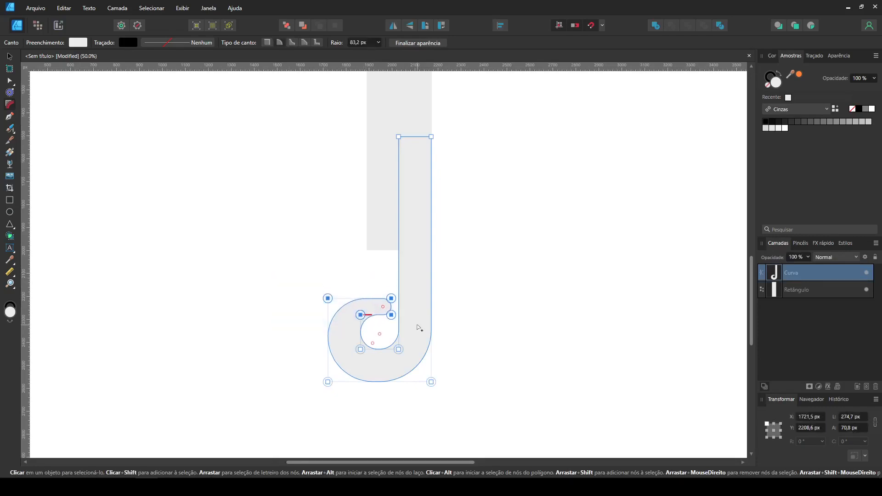
left_click(372, 329)
left_click(374, 307)
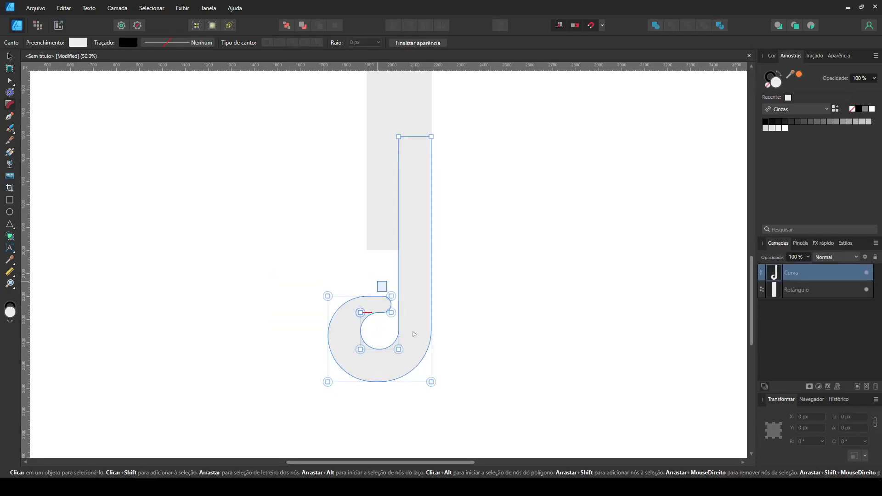
left_click_drag(377, 281, 416, 342)
left_click(504, 349)
left_click(417, 254)
left_click(487, 236)
scroll(464, 319, "down", 2)
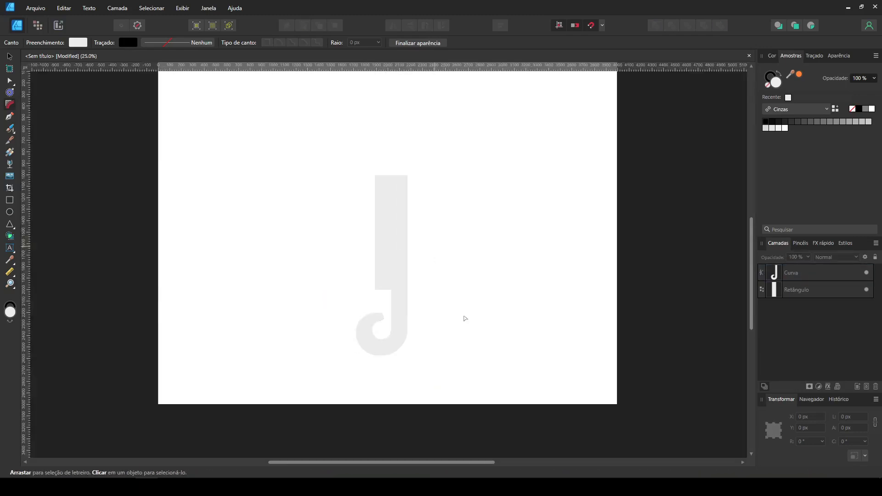
Step: Nudge the nodes of the hook's inner curve slightly left and down to thin the curl
left_click(383, 342)
left_click_drag(376, 347, 377, 353)
key("shift+Left")
left_click(406, 349)
left_click(399, 338)
left_click_drag(436, 352, 362, 332)
key("shift+Down")
left_click(479, 303)
Step: Round the body rectangle's upper-right corner and move both shapes up the page to X 1837.5 px, Y 650 px
left_click(389, 240)
left_click_drag(408, 175, 384, 231)
left_click(10, 80)
left_click(7, 58)
left_click_drag(467, 394, 280, 152)
left_click_drag(400, 210, 413, 169)
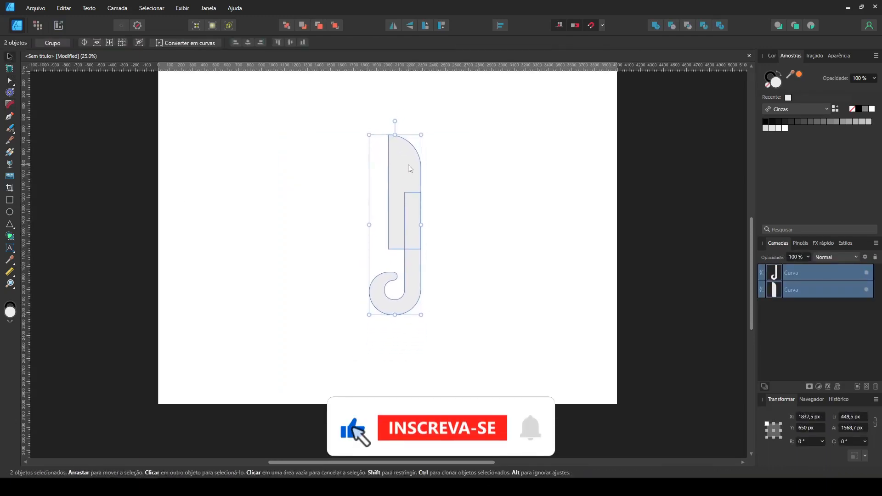
Step: Reshape the hook's top edge with the Node tool to span the body's bottom edge, forming a tapered joint
scroll(407, 167, "up", 2)
key("ctrl+minus")
key("ctrl+plus")
left_click_drag(459, 336, 457, 311)
left_click(417, 290)
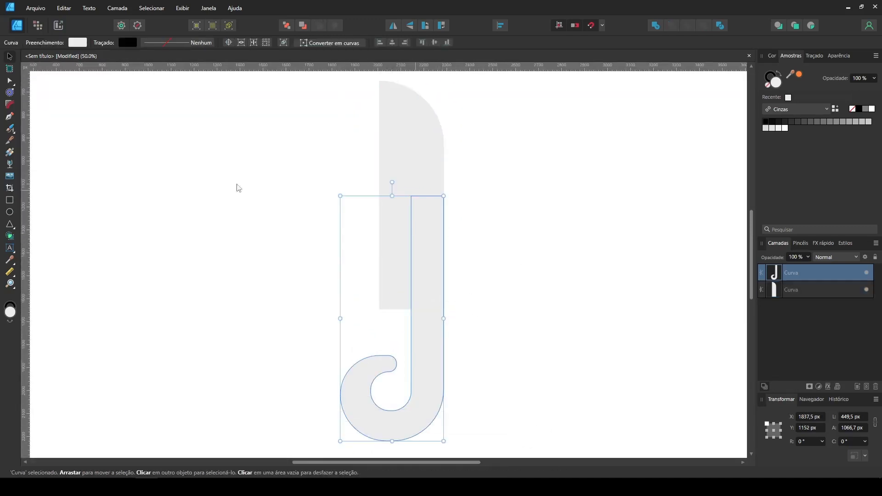
left_click(10, 81)
left_click_drag(368, 168, 475, 208)
left_click_drag(427, 299, 380, 309)
left_click(302, 352)
Step: Select the nodes on the left part of the curled tail and nudge them further left
scroll(301, 351, "down", 2)
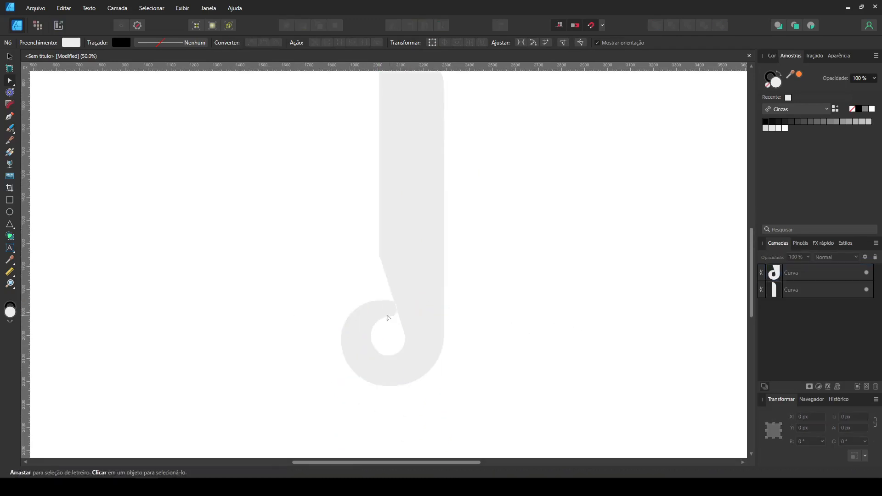
left_click(390, 374)
left_click_drag(287, 406, 404, 269)
key("shift+Left")
key("shift+Left")
key("shift+Left")
key("shift+Left")
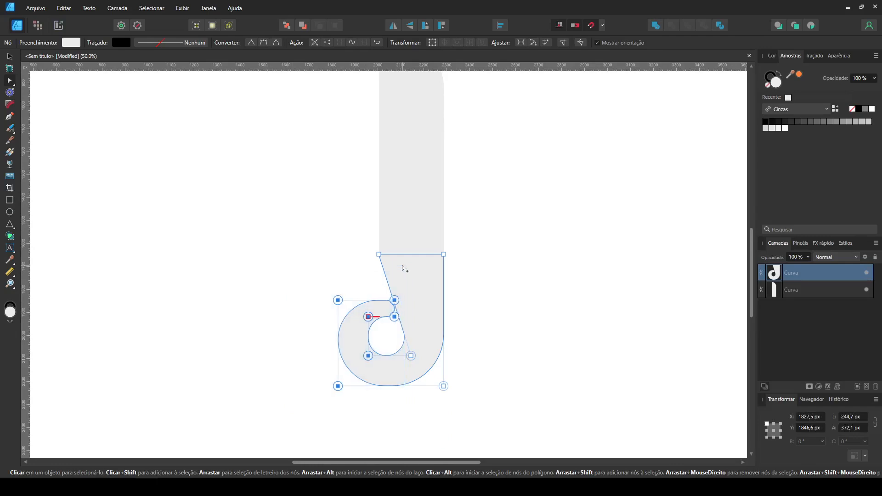
Step: Select all nodes of the curled tail and nudge them down to lengthen the taper below the body
left_click(469, 288)
mouse_move(299, 277)
left_mouse_down()
mouse_move(477, 452)
mouse_move(483, 419)
left_mouse_up()
left_click(377, 368)
key("shift+Down")
key("shift+Down")
key("shift+Down")
key("shift+Down")
key("shift+Down")
key("shift+Down")
key("shift+Down")
key("shift+Down")
left_click(266, 365)
scroll(517, 227, "up", 3)
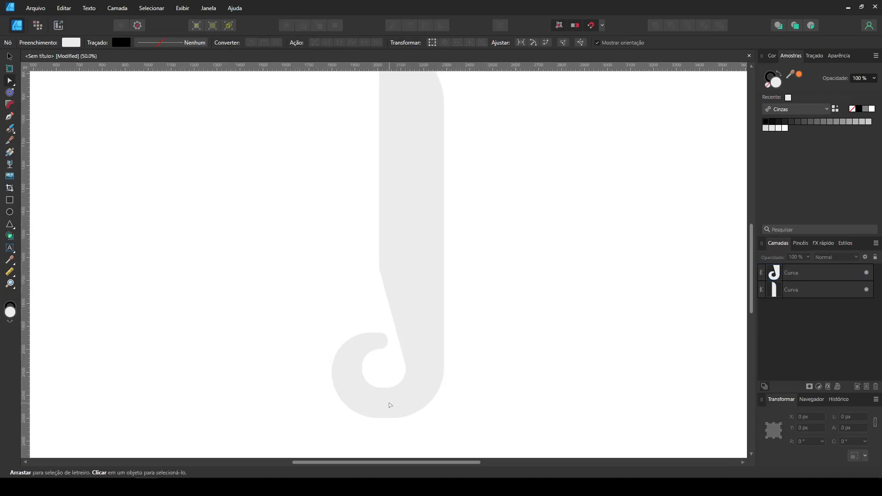
Step: Draw a 114 × 640 px rectangle against the body's left edge and fill it with a darker grey
key("v")
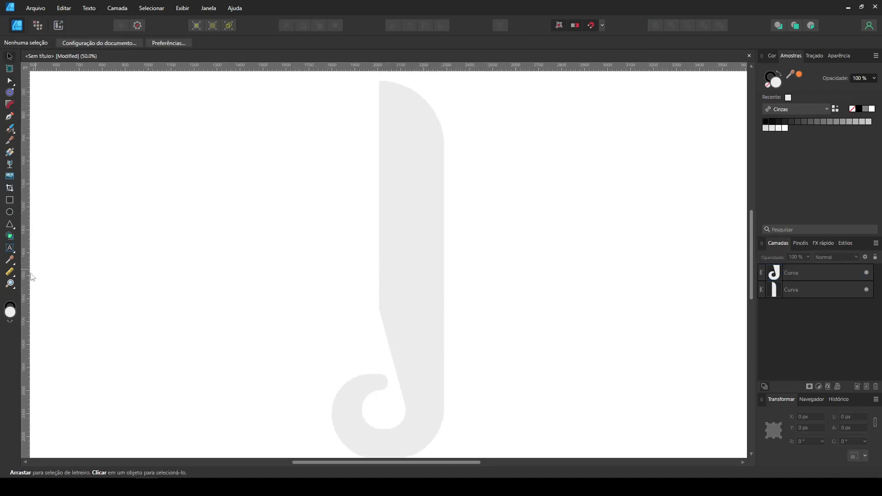
left_click(10, 200)
left_click_drag(353, 156, 379, 303)
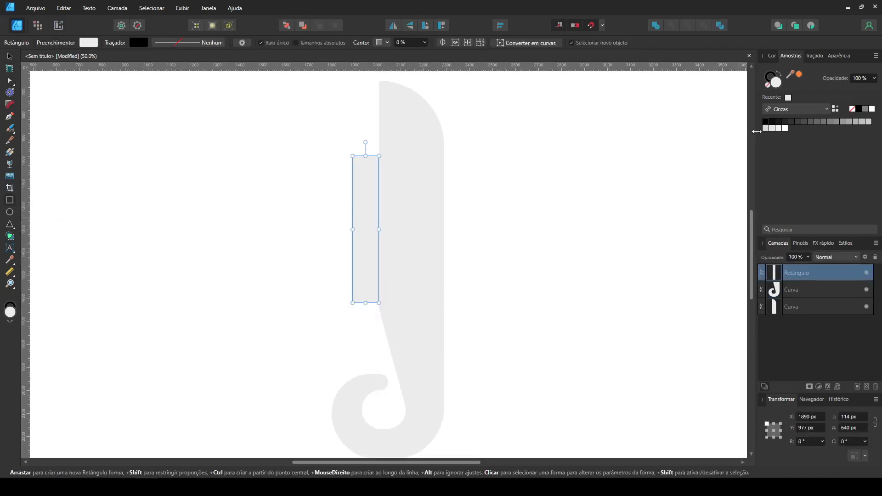
left_click(775, 129)
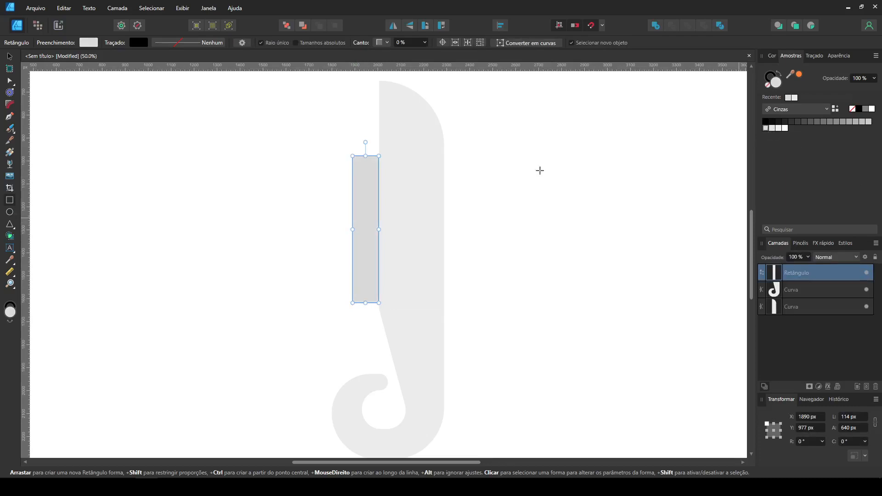
Step: Convert the grey rectangle to curves and round its two left corners to 114 px
left_click(535, 45)
key("c")
left_click_drag(297, 128, 358, 325)
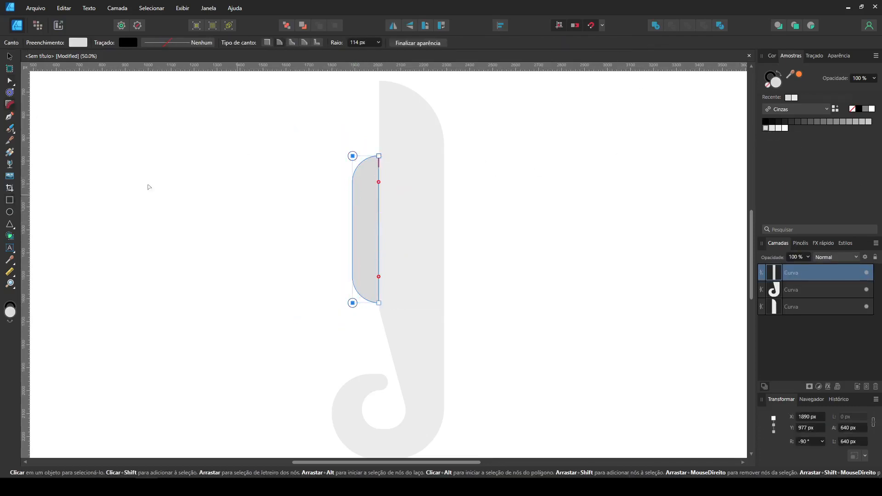
Step: Widen the grey belly shape slightly and move it down to the point where the body starts tapering
left_click(10, 56)
left_click(583, 191)
left_click(363, 233)
left_click_drag(363, 233, 364, 239)
left_click(504, 215)
scroll(505, 215, "down", 2)
scroll(505, 214, "up", 2)
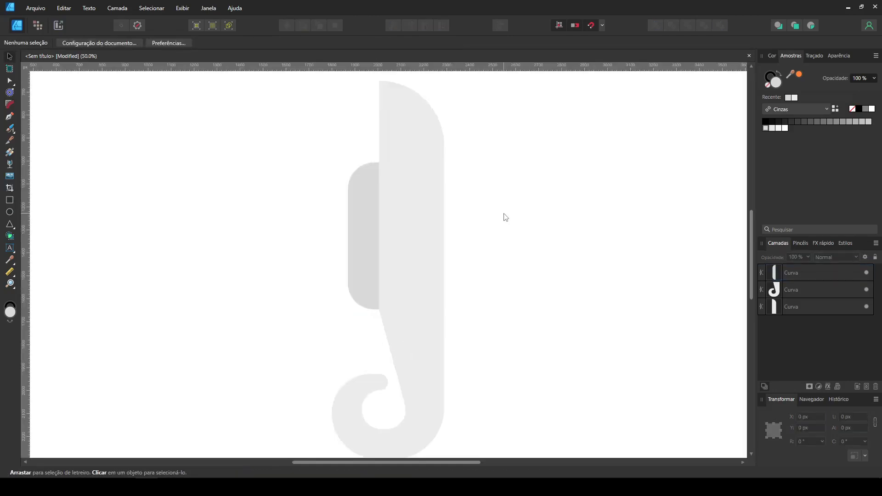
Step: Draw a circle about 291.5 px across beside the body and a thin horizontal rectangle overlapping its left side
left_click_drag(68, 130, 120, 207)
left_click(10, 212)
left_click_drag(316, 158, 382, 225)
left_click(9, 200)
left_click_drag(283, 172, 355, 192)
Step: Move the thin rectangle to the circle's vertical centre and select both shapes
key("v")
key("ctrl+plus")
left_click_drag(142, 161, 196, 244)
left_click_drag(319, 218, 293, 228)
left_click(387, 258, "shift")
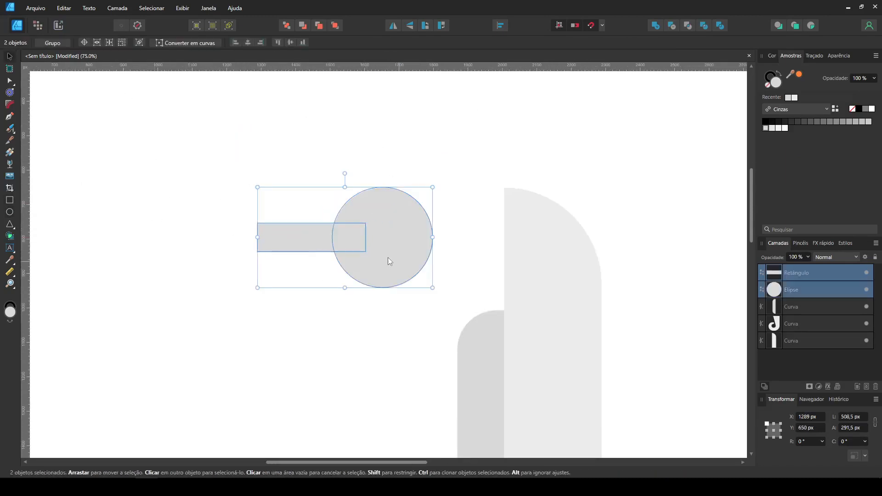
Step: Merge the rectangle and circle into one curve and round the two corners where they meet
left_click(656, 26)
key("c")
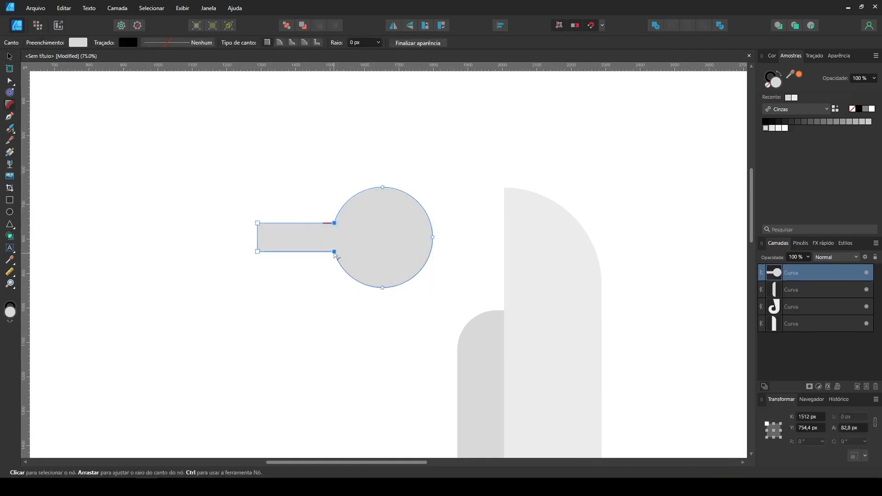
left_click(218, 215)
Step: Draw a small upright rectangle at the snout's free end, convert it to curves, and fully round its corners
left_click(12, 202)
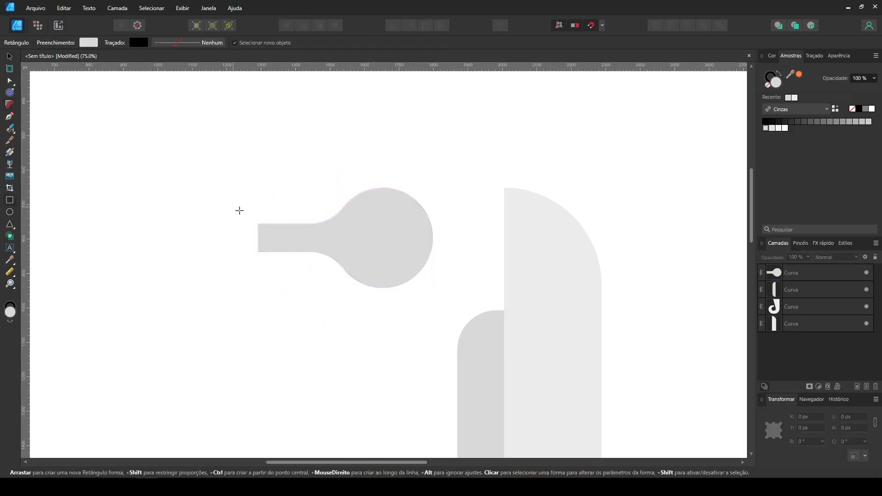
left_click_drag(244, 210, 269, 262)
left_click(543, 44)
left_click(11, 105)
left_click_drag(288, 293, 217, 183)
mouse_move(268, 254)
left_mouse_down()
mouse_move(257, 240)
mouse_move(257, 261)
left_mouse_up()
Step: Move the small rounded cap into vertical alignment with the end of the snout
left_click(9, 56)
left_click(217, 207)
left_click(265, 238)
left_click_drag(262, 234, 264, 236)
left_click(312, 201)
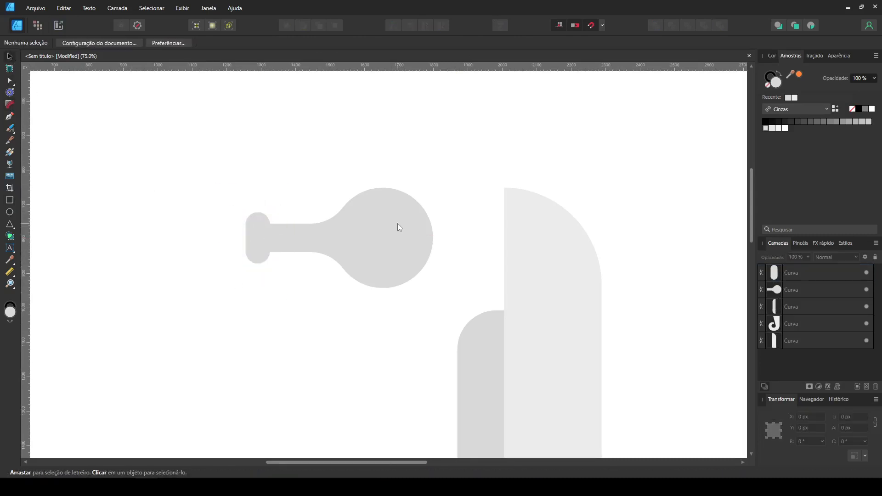
Step: Fill the head and snout shape with the body's light grey using the Color Picker
left_click(398, 223)
left_click(12, 263)
left_click(575, 267)
left_click(10, 57)
left_click(89, 113)
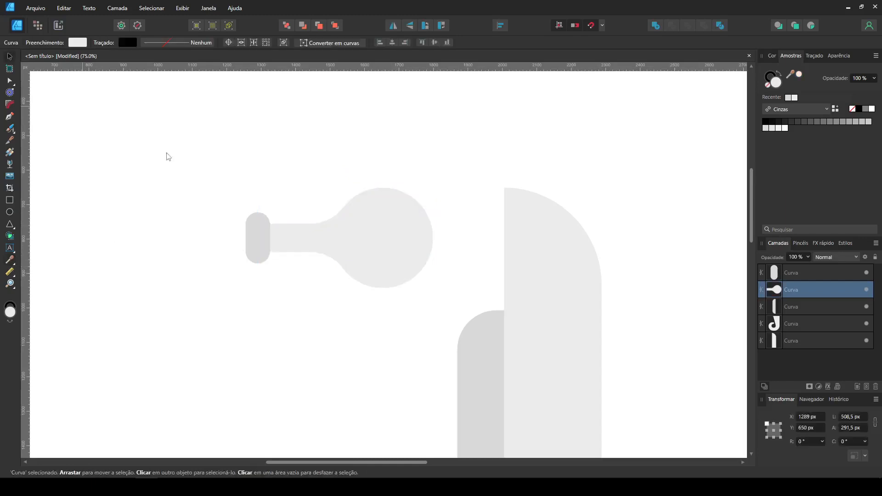
Step: Rotate the head and its snout cap so the snout points down at 30°, and place them on the body's top
left_click_drag(165, 147, 461, 324)
left_click_drag(436, 185, 374, 152)
left_click_drag(358, 230, 485, 258)
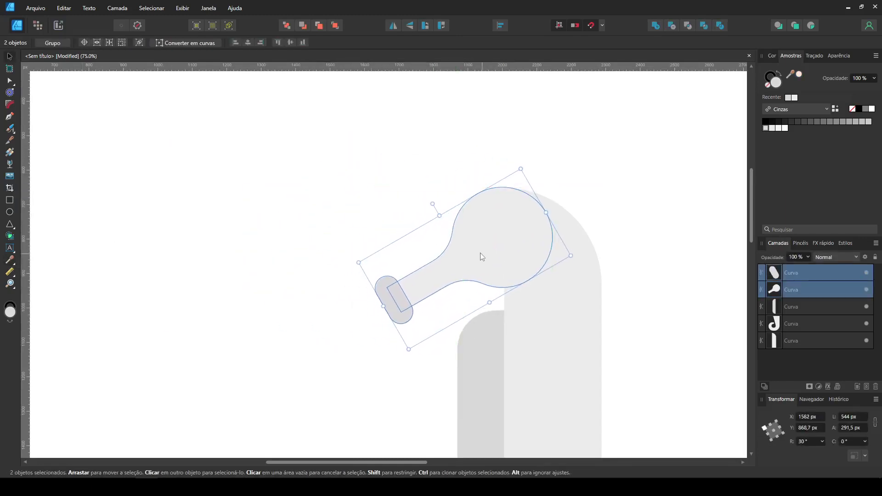
left_click(621, 210)
Step: Shift the head and snout cap slightly left relative to the body
left_click_drag(649, 304, 526, 252)
left_click_drag(197, 109, 469, 303)
left_click_drag(418, 202, 411, 201)
left_click(499, 168)
Step: Duplicate the snout cap and place the copy horizontally over the body's back edge
key("ctrl+minus")
key("ctrl+minus")
key("ctrl+plus")
left_click_drag(448, 315, 417, 225)
left_click_drag(467, 202, 492, 240)
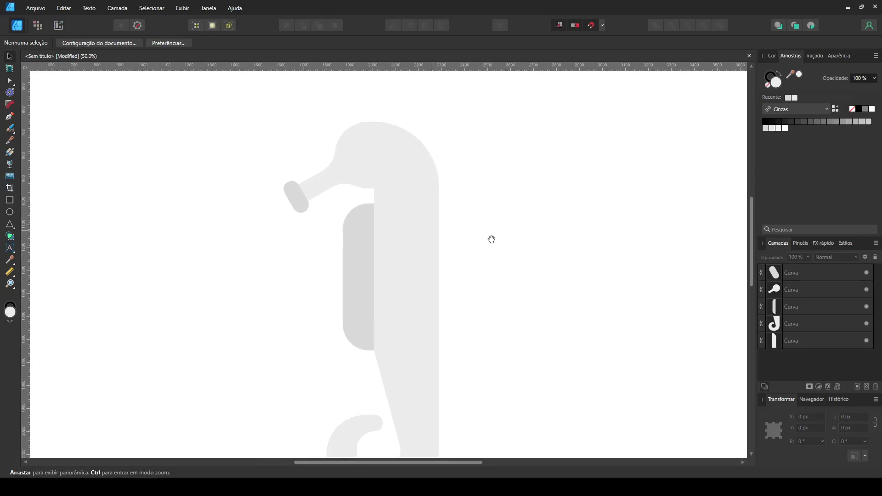
left_click(302, 205)
mouse_move(300, 203)
left_mouse_down()
mouse_move(460, 203)
mouse_move(467, 186)
mouse_move(446, 209)
mouse_move(446, 237)
left_mouse_up()
left_click(495, 296)
Step: Duplicate the horizontal pill repeatedly down the back edge to form a column of nine spines
left_click_drag(494, 294, 414, 198)
left_click_drag(450, 235, 450, 292)
left_click(483, 284)
left_click_drag(493, 347, 413, 180)
mouse_move(446, 213)
left_mouse_down()
mouse_move(460, 331)
mouse_move(460, 321)
left_mouse_up()
left_click(482, 343)
left_click_drag(444, 405, 450, 194)
Step: Space the nine spines evenly in the vertical direction and scale the column down to 868.3 × 125 px
left_click_drag(491, 429, 413, 157)
left_click(500, 26)
left_click(546, 102)
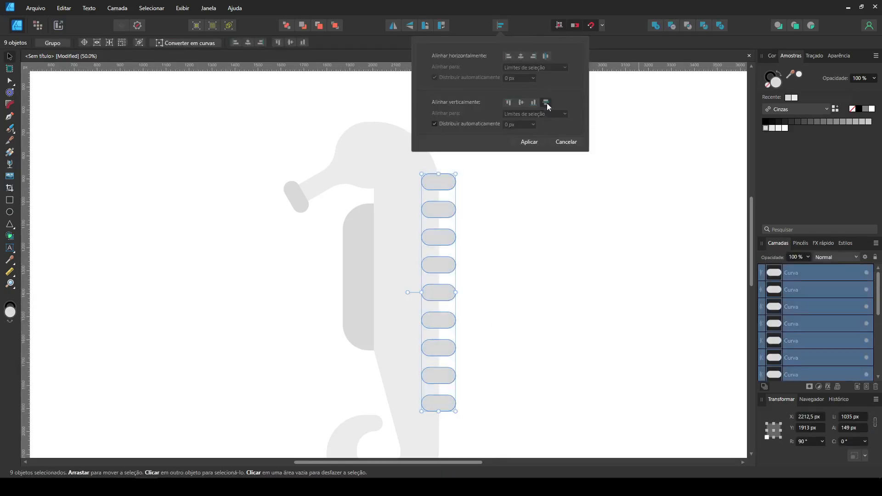
left_click(539, 145)
left_click_drag(456, 292, 450, 292)
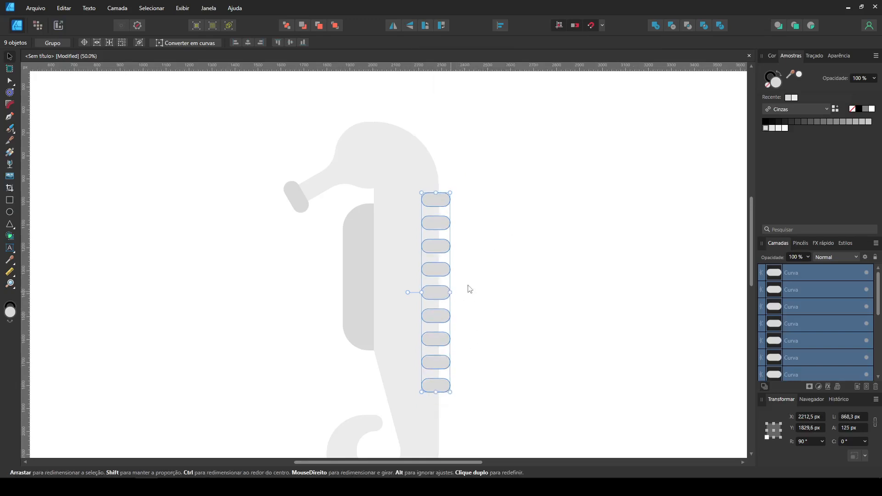
left_click(485, 216)
Step: Add three copies of the top spine above it, each moved and rotated to follow the curve of the head
key("ctrl+plus")
left_click_drag(468, 202, 495, 310)
left_click(494, 274)
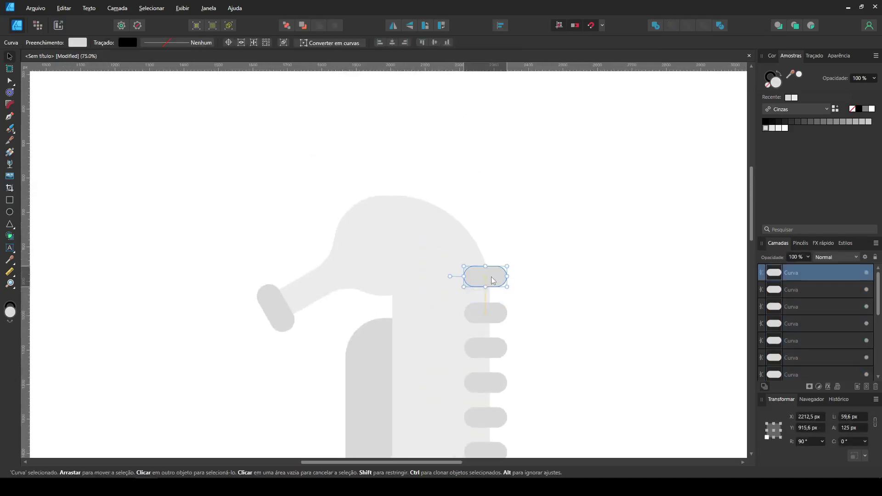
mouse_move(493, 276)
left_mouse_down("ctrl")
mouse_move(499, 215)
mouse_move(480, 238)
left_mouse_up("ctrl")
left_click_drag(478, 207, 484, 197)
key("Escape")
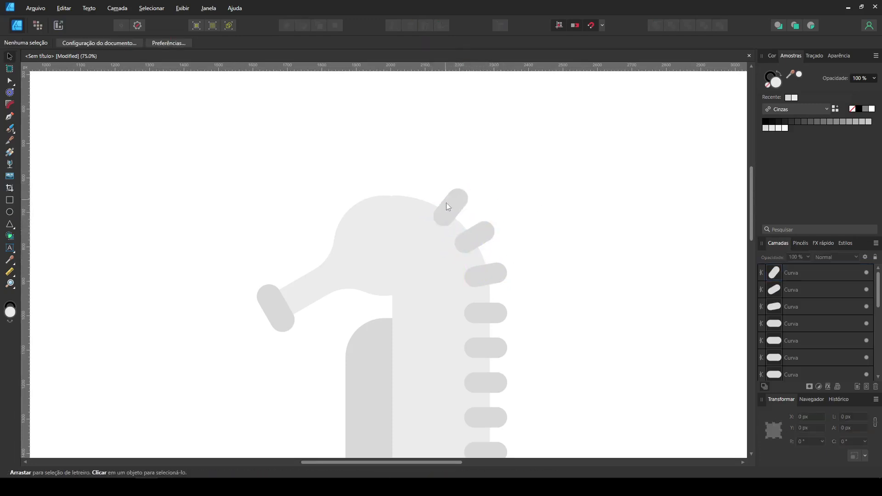
Step: Add three more copies of the spine across the top and front of the head, each rotated to follow its curve
mouse_move(457, 200)
left_mouse_down("ctrl")
mouse_move(425, 188)
mouse_move(437, 174)
mouse_move(421, 185)
mouse_move(385, 184)
mouse_move(393, 169)
mouse_move(345, 185)
mouse_move(377, 202)
left_mouse_up("ctrl")
mouse_move(346, 188)
left_mouse_down()
mouse_move(350, 200)
mouse_move(340, 196)
left_mouse_up()
left_click(345, 150)
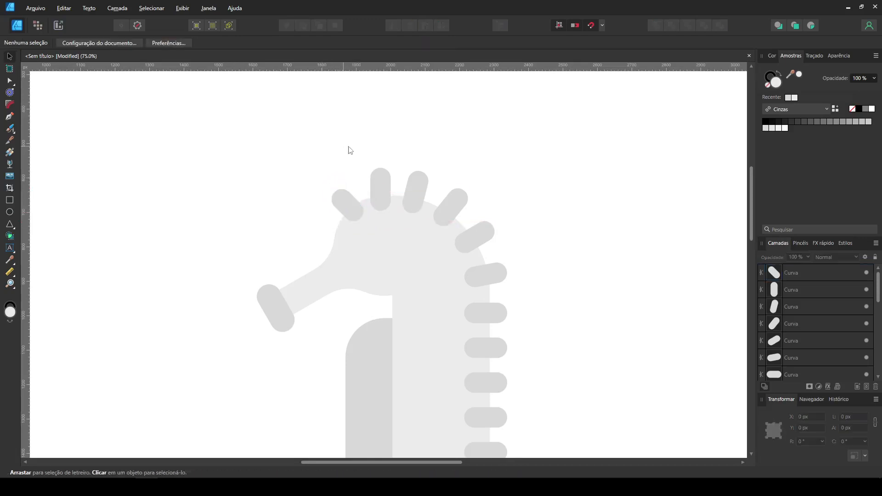
Step: Draw a circle about 46.4 px wide on the head as the pupil and fill it with the spines' darker grey
left_click_drag(523, 205, 559, 153)
left_click(9, 212)
left_click_drag(406, 185, 418, 198)
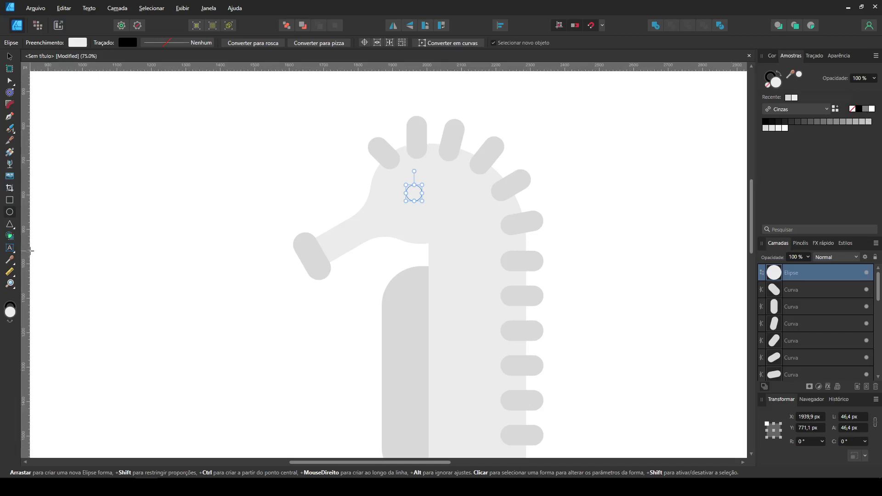
key("i")
left_click(9, 56)
left_click(170, 143)
Step: Place a white circle of about 95.1 px behind the pupil, made from an enlarged copy of it
left_click(415, 195)
mouse_move(416, 196)
left_mouse_down()
mouse_move(445, 196)
mouse_move(469, 218)
mouse_move(411, 189)
left_mouse_up()
left_click(417, 192)
key("ctrl+]")
left_click(618, 133)
left_click(428, 190)
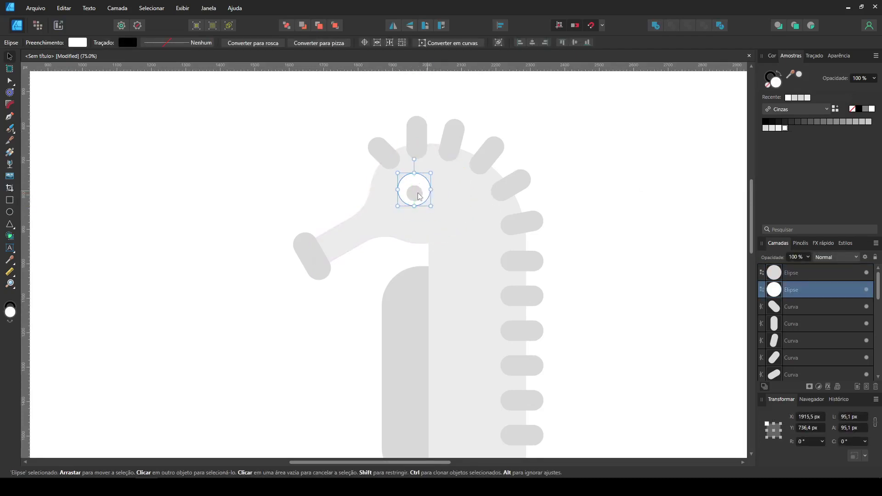
left_click(622, 161)
Step: Draw a 97 × 27 px rectangle against the body near the belly's lower end and fill it with the body's light grey
scroll(518, 325, "down", 3)
scroll(509, 279, "up", 5)
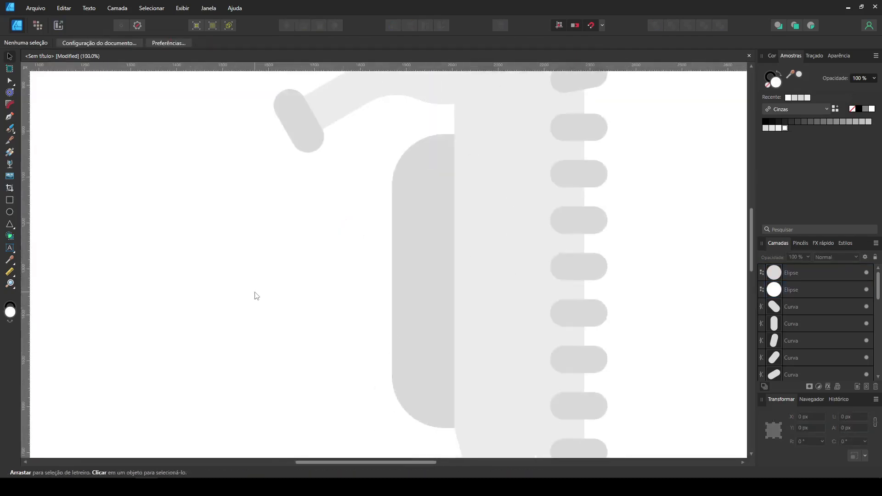
left_click(9, 201)
left_click_drag(409, 372, 454, 384)
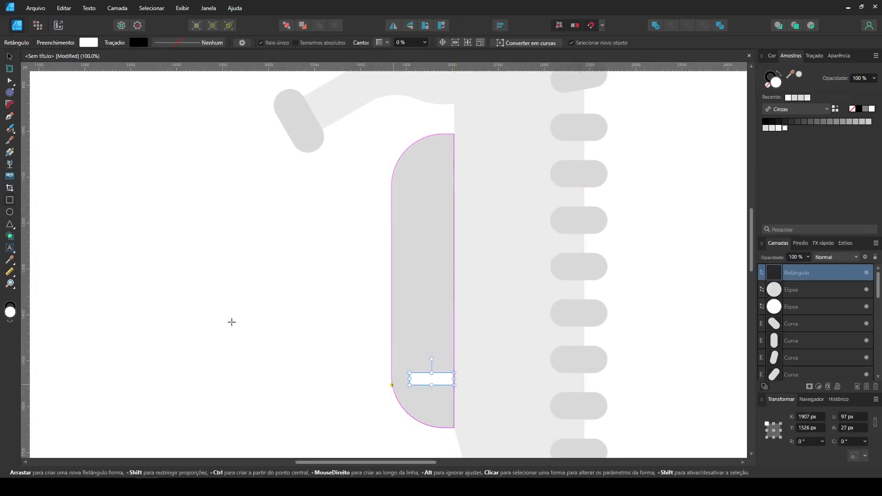
key("i")
Step: Fully round the two outer corners of the belly stripe, leaving the end against the body square
left_click(9, 104)
mouse_move(403, 368)
left_mouse_down()
mouse_move(415, 388)
mouse_move(428, 339)
left_mouse_up()
left_click(9, 81)
left_click(9, 56)
left_click(85, 155)
Step: Duplicate the belly stripe upward to make six stripes and space them evenly in the vertical direction
left_click(428, 381)
left_click(428, 379, "shift")
left_click_drag(428, 380, 439, 219)
mouse_move(311, 432)
left_mouse_down()
mouse_move(489, 183)
mouse_move(482, 155)
left_mouse_up()
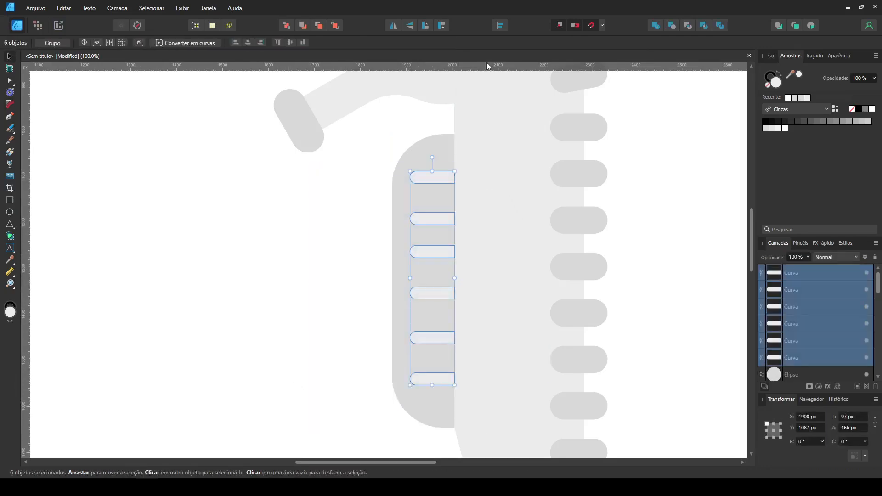
left_click(504, 27)
left_click(545, 102)
left_click(535, 141)
left_click(318, 213)
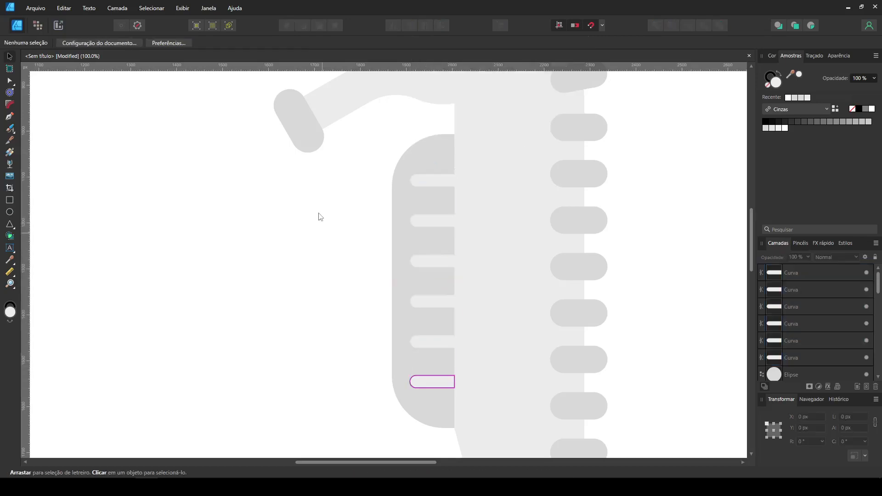
Step: Shorten the uppermost and lowermost belly stripes from their rounded ends
left_click(432, 178)
left_click(425, 380, "shift")
left_click_drag(410, 278, 418, 281)
left_click(322, 270)
Step: Delete the fourth and fifth spines of the straight back column to leave a gap for a fin
key("ctrl+minus")
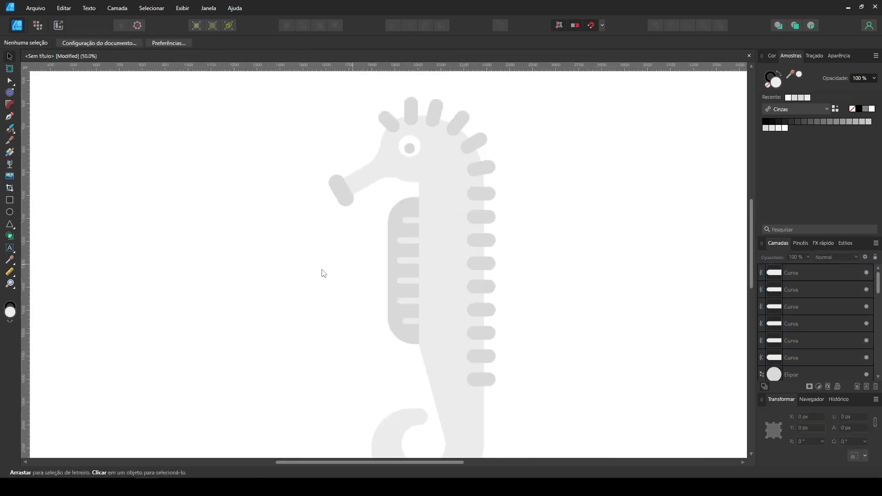
left_click_drag(562, 262, 487, 233)
left_click_drag(458, 264, 405, 227)
key("Delete")
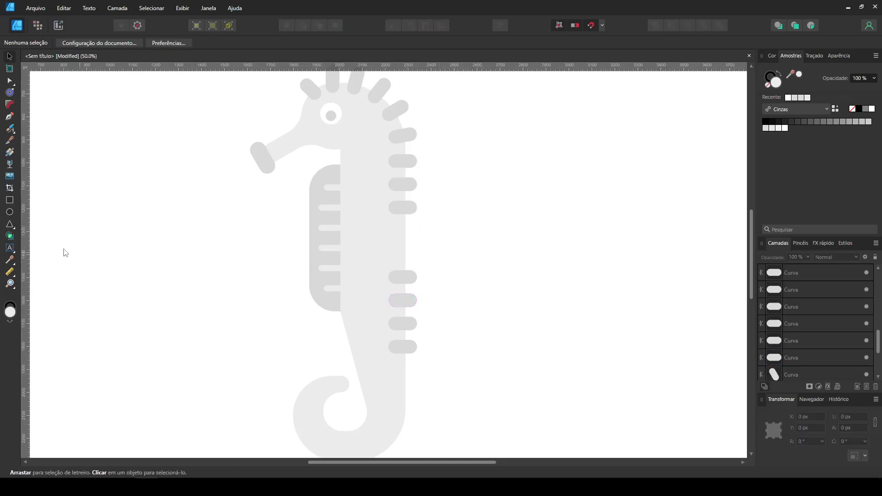
Step: Draw a triangle beside the body and subtract a rectangle from its tip to leave a trapezoid
left_click(10, 223)
left_click_drag(465, 187, 544, 285)
left_click(9, 200)
left_click_drag(472, 161, 544, 220)
left_click(505, 267, "shift")
left_click(672, 25)
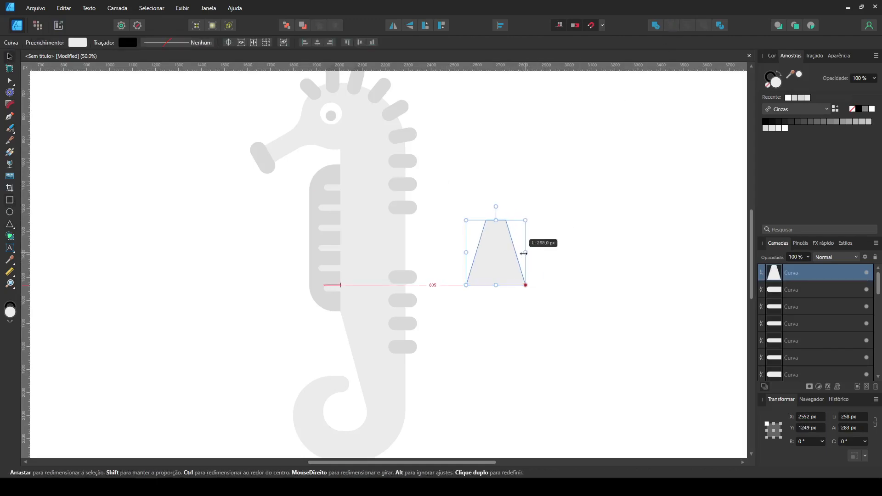
Step: Rotate the trapezoid 90° so its narrow end faces the body, rounding the wide corners to 26.6 px and the narrow end more fully
left_click_drag(535, 216, 455, 268)
left_click(9, 106)
left_click_drag(518, 192, 577, 321)
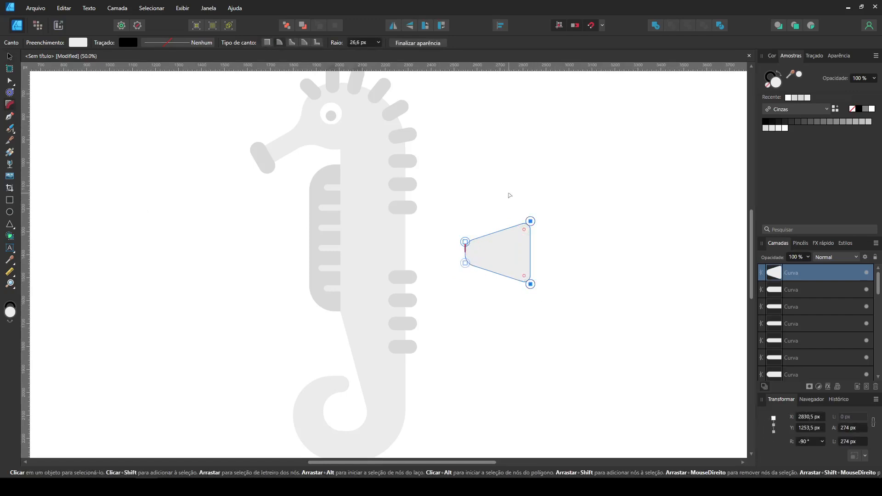
Step: Duplicate the trapezoid beside the original and reduce the copy to a smaller, sharp-cornered trapezoid
key("v")
left_click(482, 250)
left_click_drag(482, 250, 579, 227)
left_click(11, 95)
left_click(460, 47)
left_click_drag(553, 200, 652, 286)
left_click(577, 283)
mouse_move(573, 244)
left_mouse_down()
mouse_move(587, 238)
mouse_move(580, 250)
left_mouse_up()
Step: Round all the corners of the smaller trapezoid and centre it inside the larger one
left_click(9, 106)
left_click(627, 276)
key("ctrl+plus")
left_click_drag(447, 267, 52, 326)
left_click_drag(357, 256, 402, 328)
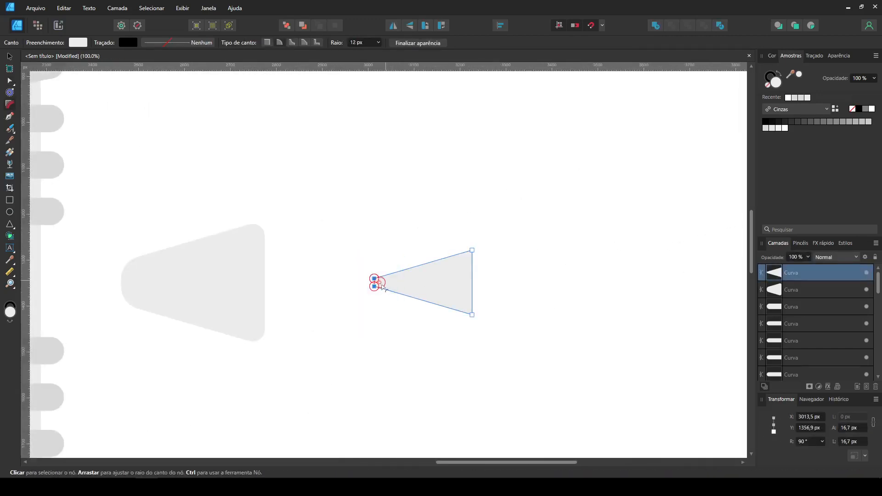
left_click_drag(381, 284, 387, 284)
left_click_drag(538, 363, 442, 190)
left_click_drag(473, 316, 183, 290)
key("v")
Step: Fill the larger trapezoid with the darker grey sampled from the belly
left_click_drag(292, 267, 588, 263)
left_click(550, 252)
left_click(9, 260)
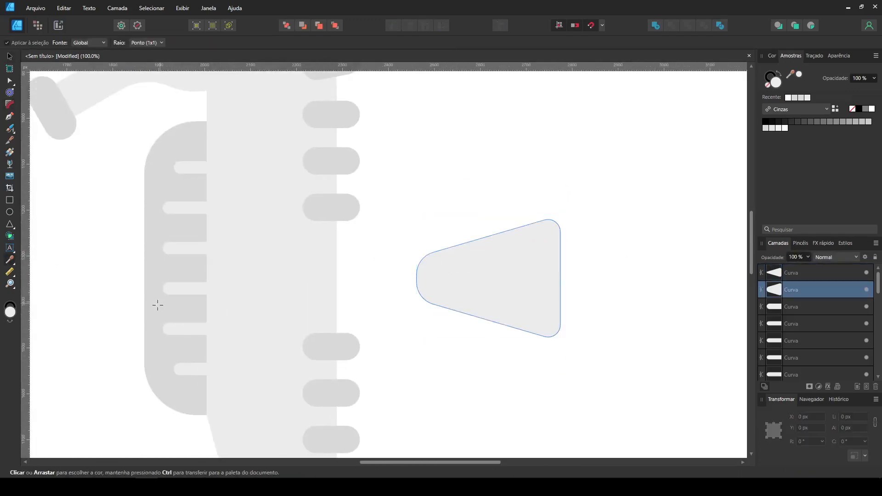
left_click(159, 303)
Step: Move both fin shapes together onto the back edge, in the gap between the spines
left_click(10, 56)
left_click_drag(642, 376, 395, 200)
left_click_drag(484, 296, 359, 292)
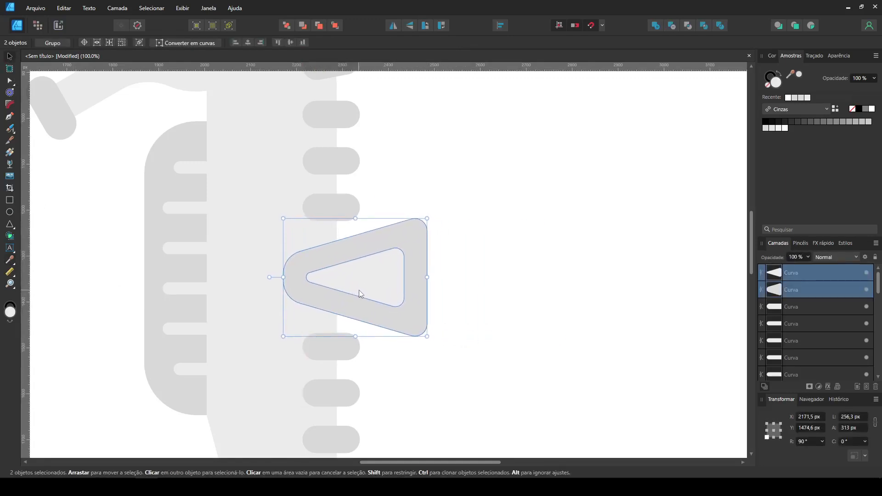
left_click(504, 271)
Step: Draw a circle about 33 px wide on the body behind the eye and duplicate it into staggered rows of dots
key("ctrl+0")
scroll(453, 250, "up", 10)
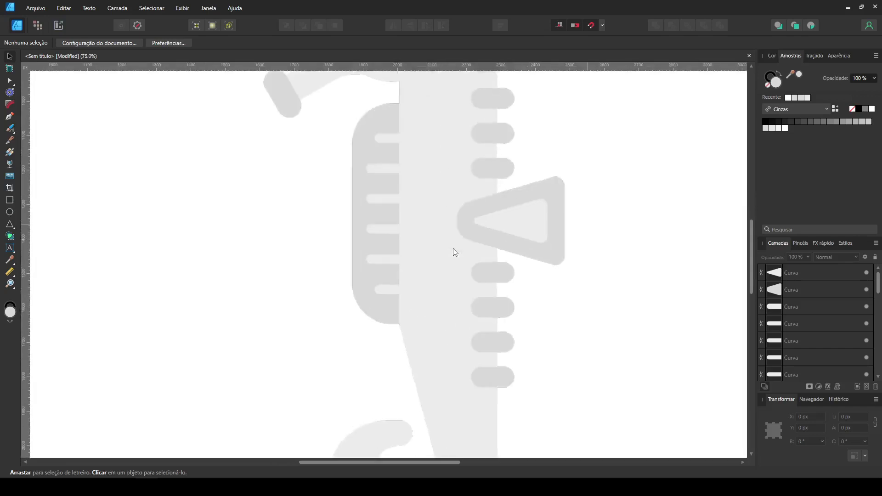
left_click(9, 212)
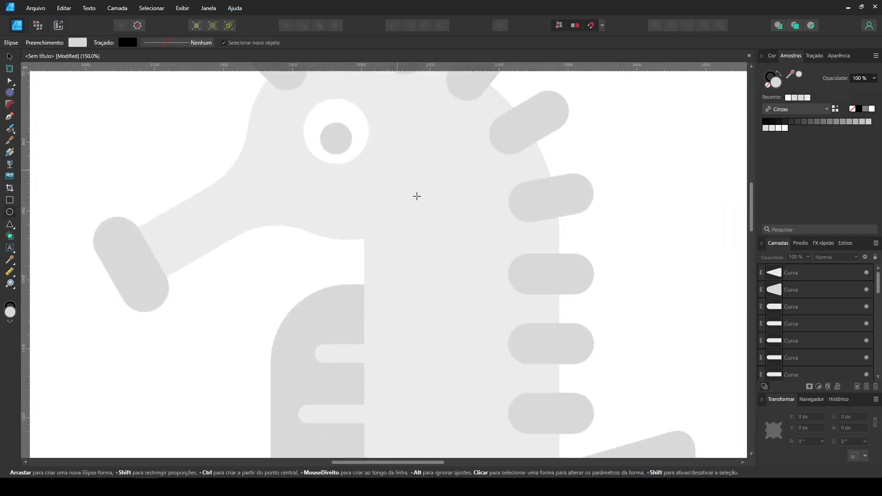
mouse_move(422, 184)
left_mouse_down()
mouse_move(392, 258)
mouse_move(443, 258)
mouse_move(462, 212)
mouse_move(474, 227)
left_mouse_up()
key("ctrl+j")
left_click(446, 258, "shift")
left_click(391, 254, "shift")
left_click(441, 253)
left_click(395, 253, "shift")
left_click(489, 253, "shift")
left_click(446, 254, "shift")
left_click(392, 252, "shift")
Step: Space the dots evenly across the body and position them between the eye and the back spines
left_click(501, 25)
left_click(536, 57)
mouse_move(478, 225)
left_mouse_down()
mouse_move(478, 138)
mouse_move(490, 327)
mouse_move(470, 306)
mouse_move(486, 378)
mouse_move(446, 188)
left_mouse_up()
Step: Duplicate the rows of dots down the body to just below the last back spine
key("ctrl+minus")
key("ctrl+minus")
key("ctrl+minus")
key("ctrl+plus")
left_click_drag(382, 165, 381, 366, "ctrl")
key("ctrl+z")
left_click_drag(382, 332, 388, 419, "ctrl")
left_click(512, 429)
Step: Delete the three dots that touch or crowd the narrow end of the fin
scroll(512, 429, "up", 2)
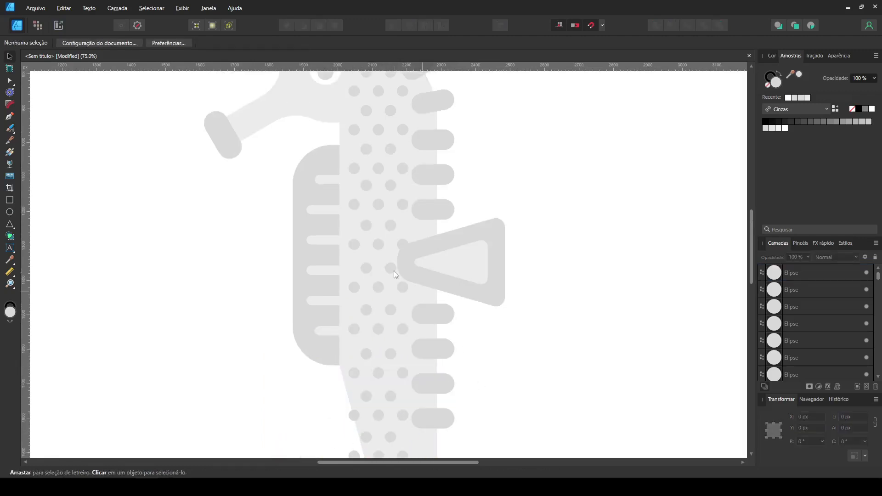
left_click(403, 244)
key("Delete")
scroll(571, 298, "up", 2)
left_click(402, 343)
key("Delete")
left_click(390, 323)
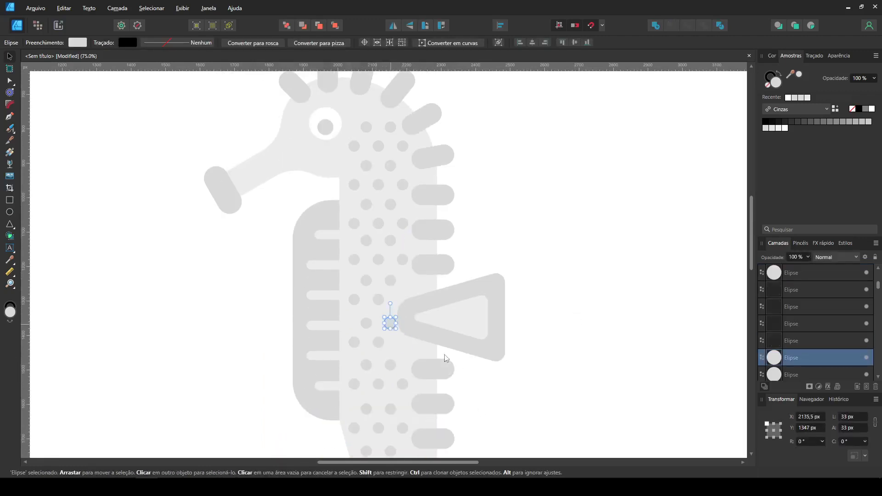
key("Delete")
left_click(568, 385)
Step: Delete the dots that overhang the slanted front edge of the lower body
scroll(569, 385, "down", 5)
left_click(354, 333)
key("Delete")
left_click(366, 356)
key("Delete")
left_click(354, 374)
key("Delete")
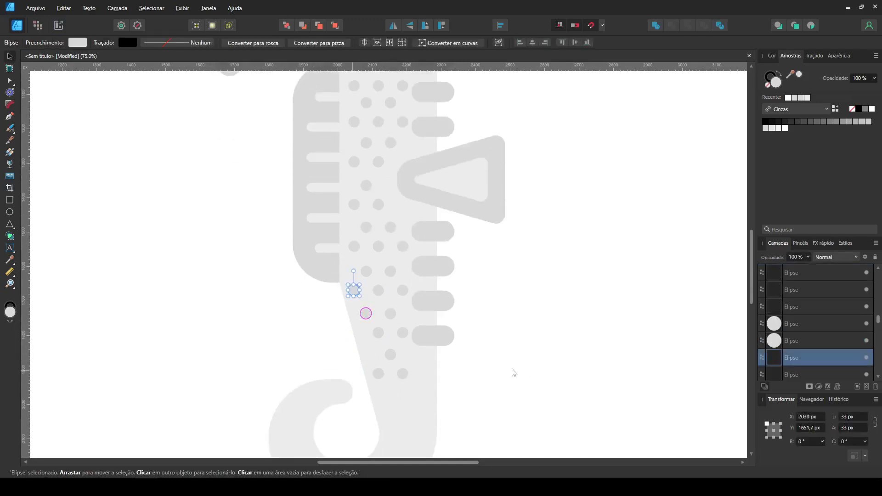
left_click(505, 366)
Step: Move and copy dots below the last back spine so the pattern tapers down toward the tail
left_click_drag(377, 378, 417, 358)
left_click(509, 352)
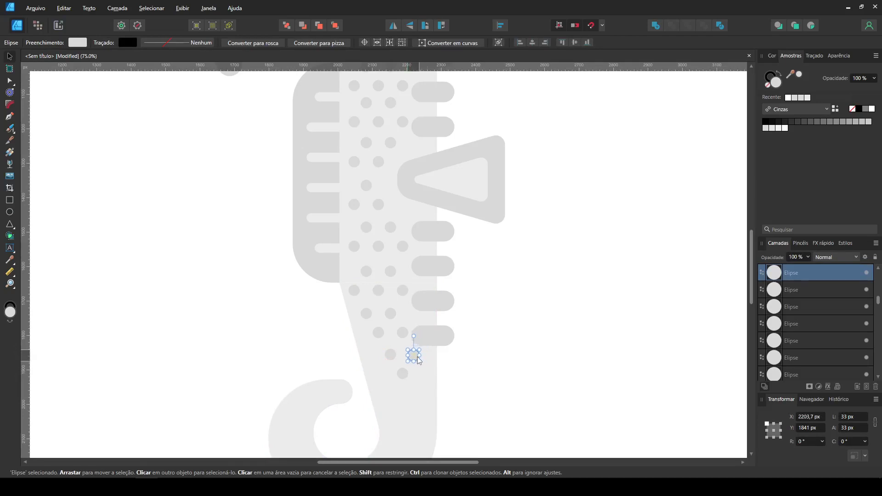
key("ctrl+plus")
mouse_move(453, 448)
left_mouse_down()
mouse_move(375, 242)
mouse_move(388, 327)
mouse_move(381, 314)
mouse_move(402, 286)
mouse_move(395, 288)
left_mouse_up()
left_click(352, 278, "shift")
left_click(475, 292)
left_click(373, 318)
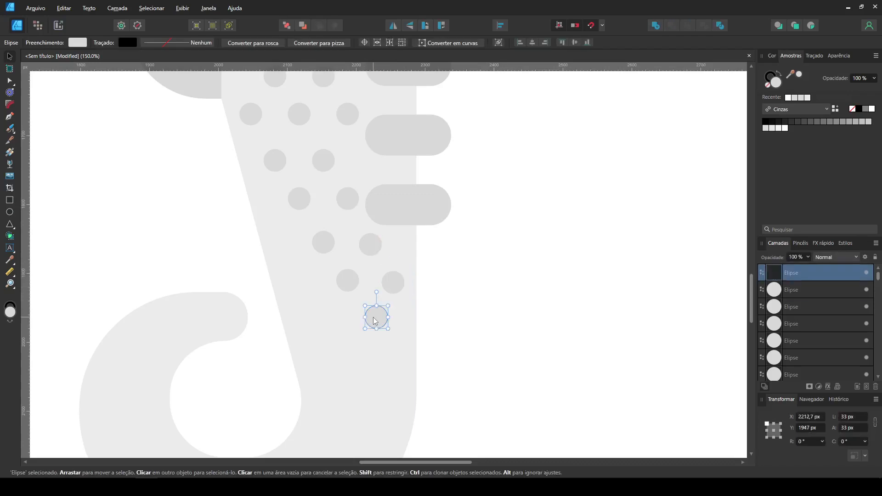
left_click_drag(375, 324, 410, 363)
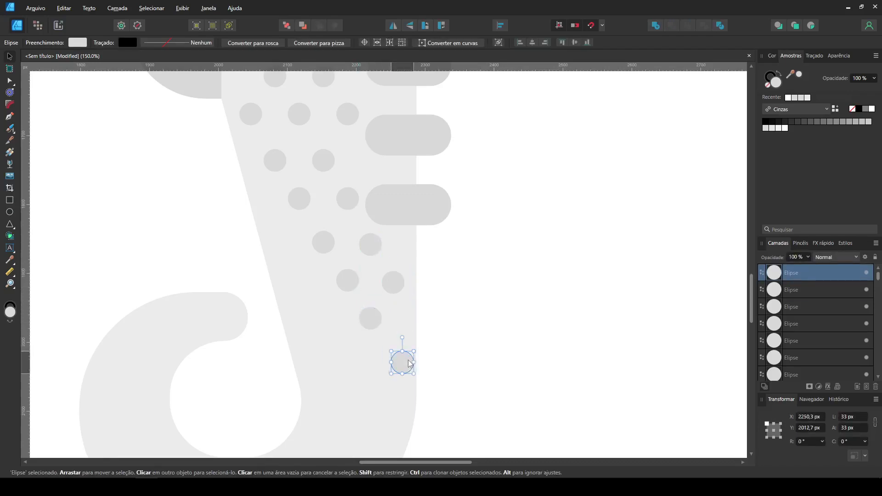
left_click(396, 284)
left_click(508, 287)
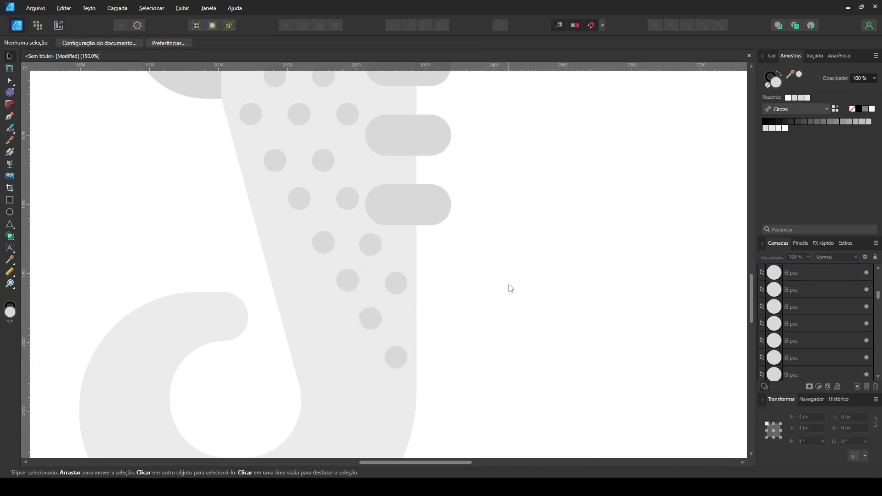
Step: Add one more dot on the crown of the head, above the top row of dots
key("ctrl+0")
scroll(511, 288, "up", 8)
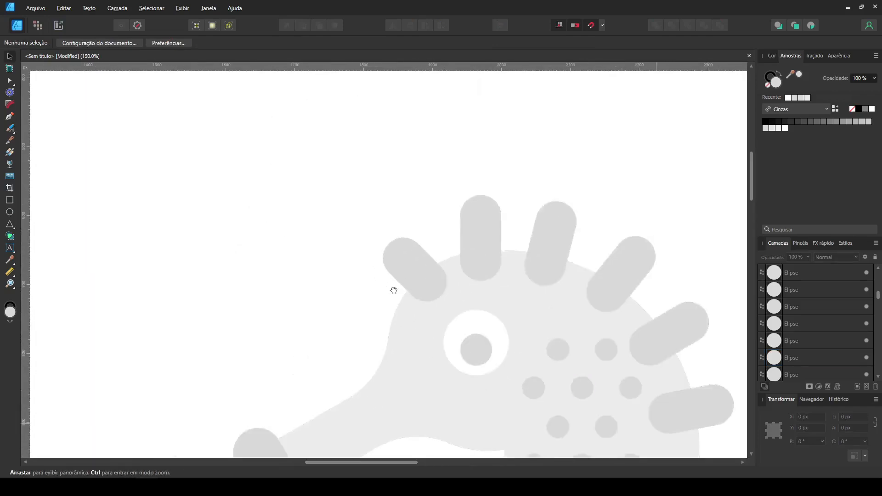
left_click_drag(393, 311, 379, 228)
left_click(607, 216)
Step: Select the whole seahorse and move it to the centre of the page
key("ctrl+minus")
key("ctrl+minus")
key("ctrl+0")
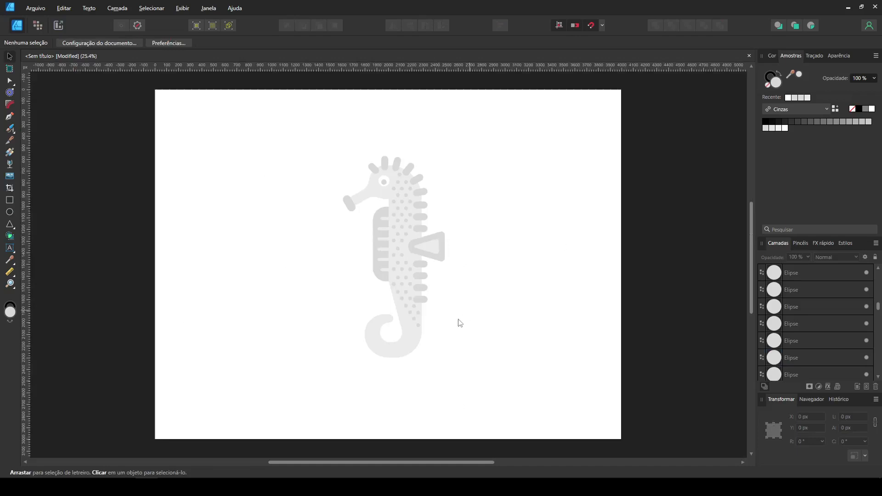
key("ctrl+plus")
key("ctrl+0")
left_click_drag(496, 399, 213, 134)
left_click_drag(406, 222, 401, 229)
left_click(336, 202)
Step: Draw a wide, flat darker grey ellipse centred below the tail as a ground shadow
left_click(10, 213)
mouse_move(341, 386)
left_mouse_down()
mouse_move(426, 400)
mouse_move(389, 386)
mouse_move(404, 398)
left_mouse_up()
left_click(452, 373)
left_click(454, 341)
Step: Draw a bubble circle of about 183 px above the seahorse's back, near the head
left_click(9, 213)
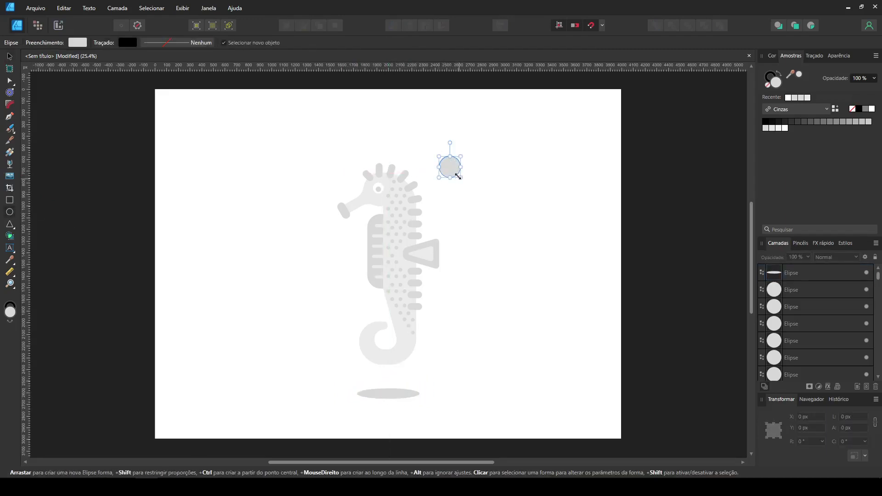
left_click_drag(458, 176, 460, 177)
key("ctrl+1")
left_click_drag(478, 140, 425, 409)
left_click_drag(593, 179, 424, 241)
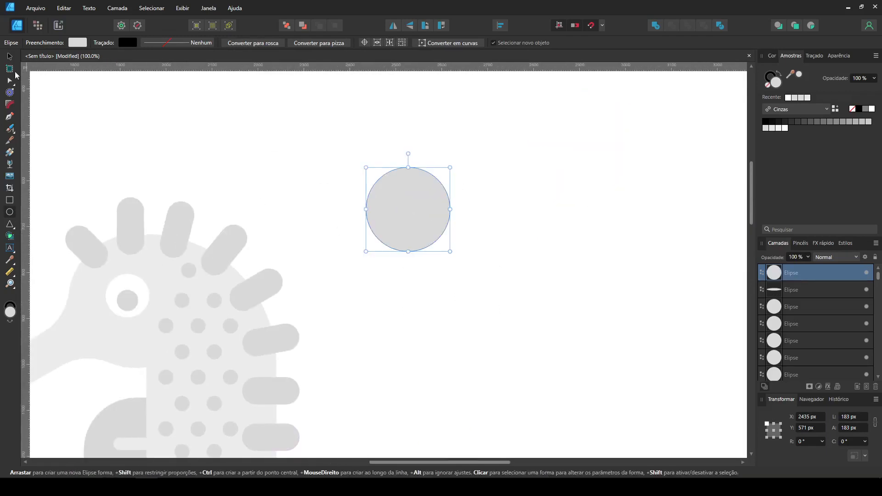
Step: Duplicate the bubble circle twice, enlarge one copy to 284 px, and subtract it from the other to leave a crescent
left_click(10, 56)
left_click_drag(398, 204, 545, 212)
left_click_drag(601, 252, 648, 298)
left_click_drag(610, 230, 589, 264)
left_click(492, 182, "shift")
left_click(681, 274)
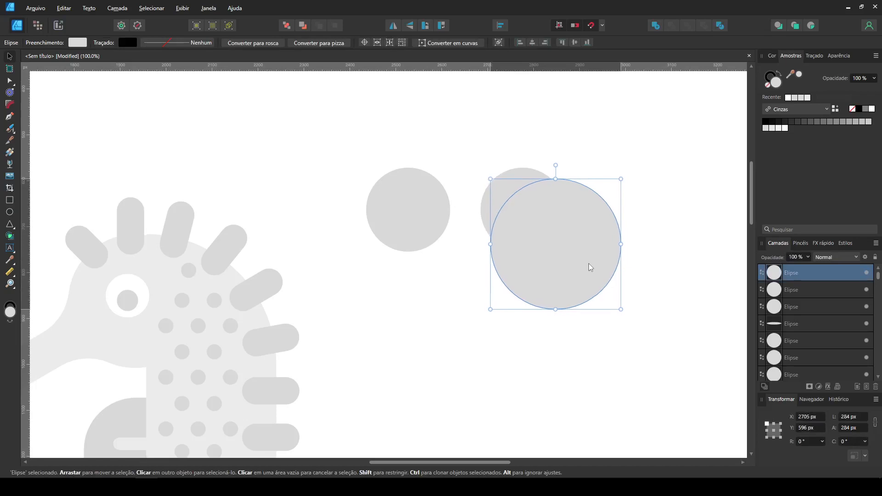
left_click(496, 197, "shift")
left_click(673, 28)
Step: Scale the crescent down to 100.6 × 98.3 px and place it inside the bubble circle along its upper-left edge
left_click_drag(480, 167, 506, 192)
left_click_drag(529, 192, 400, 192)
key("ctrl+z")
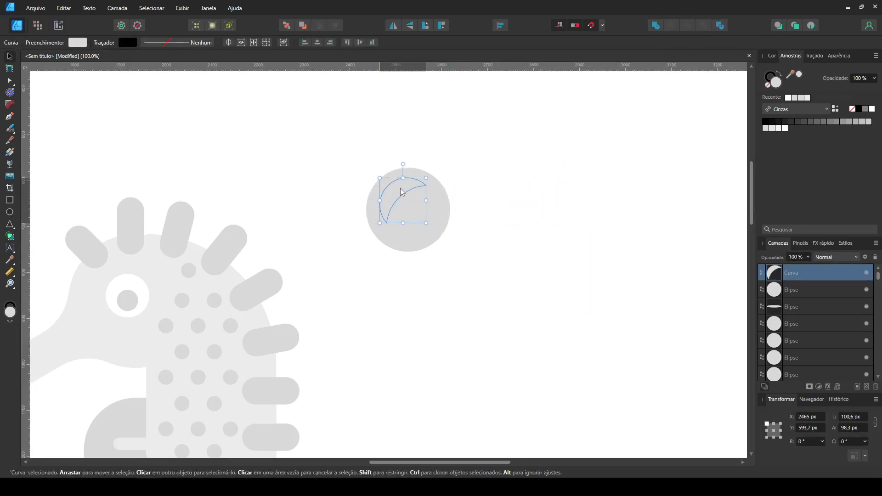
Step: Recolour the bubble's crescent highlight with a lighter grey sampled from the artwork
left_click(11, 260)
key("v")
left_click(121, 158)
Step: Move the bubble in front of the seahorse's head and add two 65 px copies, one near the snout and one above the head
key("ctrl+minus")
left_click_drag(417, 270, 531, 252)
left_click_drag(577, 278, 155, 238)
left_click_drag(159, 242, 200, 283)
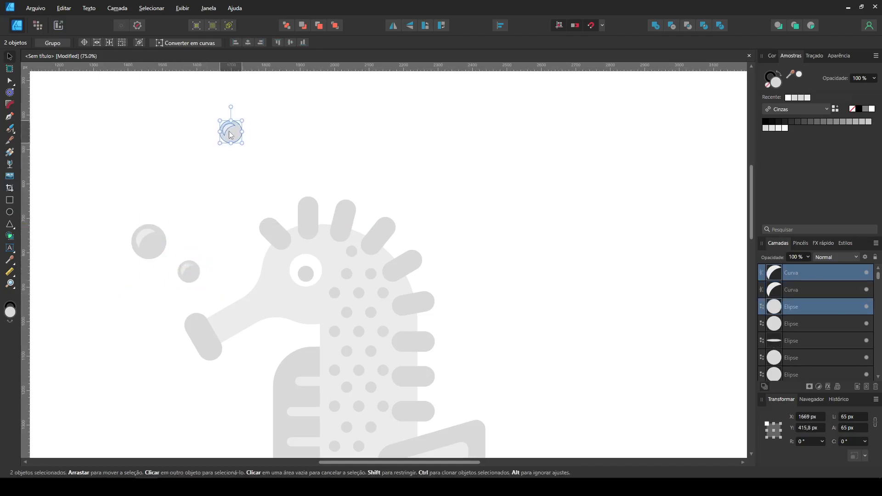
key("ctrl+0")
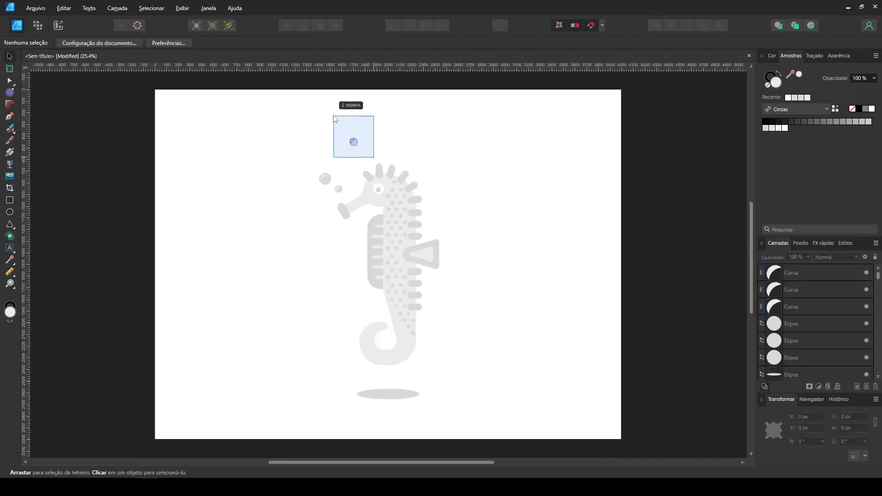
left_click(488, 159)
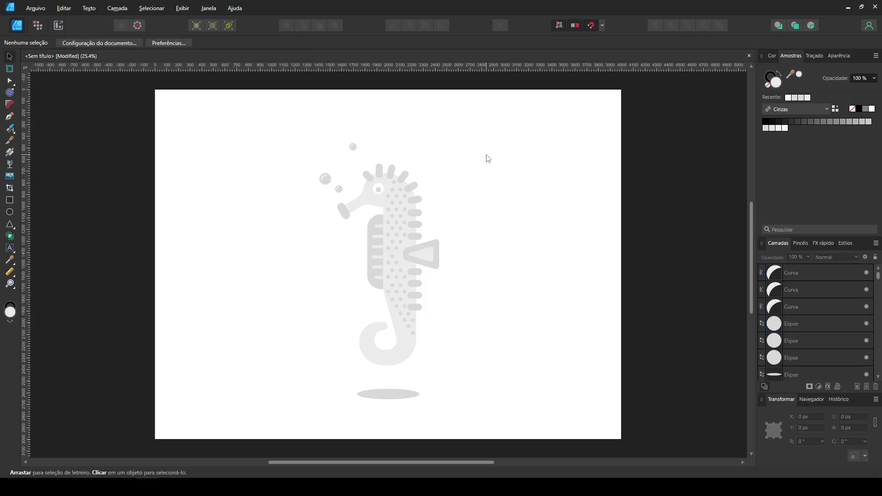
Step: Fill the head, body, tail and inner fin with the light orange sampled from the palette circles
left_click(360, 211)
left_click(373, 343, "shift")
left_click(426, 253, "shift")
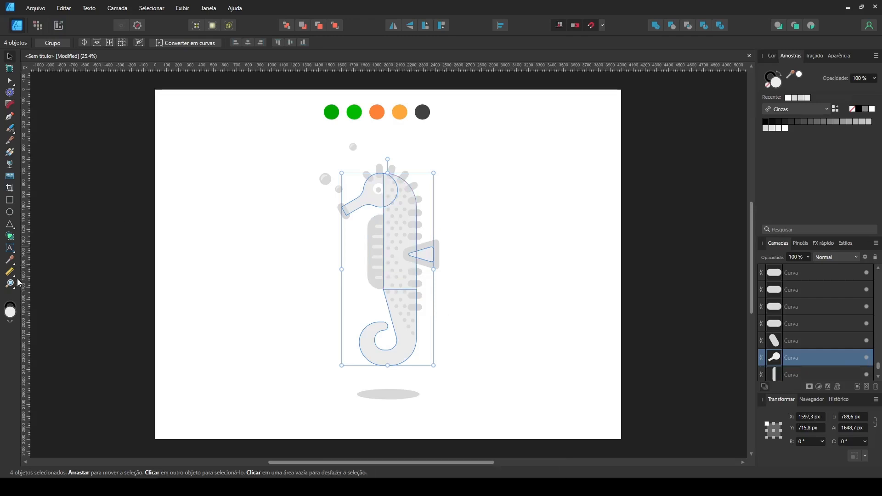
key("i")
left_click(401, 112)
left_click(9, 57)
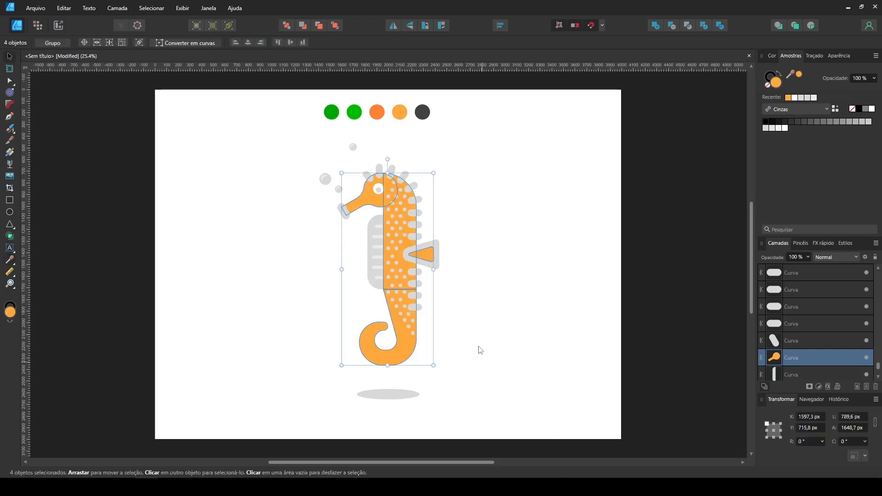
left_click(479, 351)
Step: Fill the snout tip, all the spines, the outer fin and the belly shape with the palette's darker orange
key("ctrl+plus")
left_click_drag(445, 224, 419, 366)
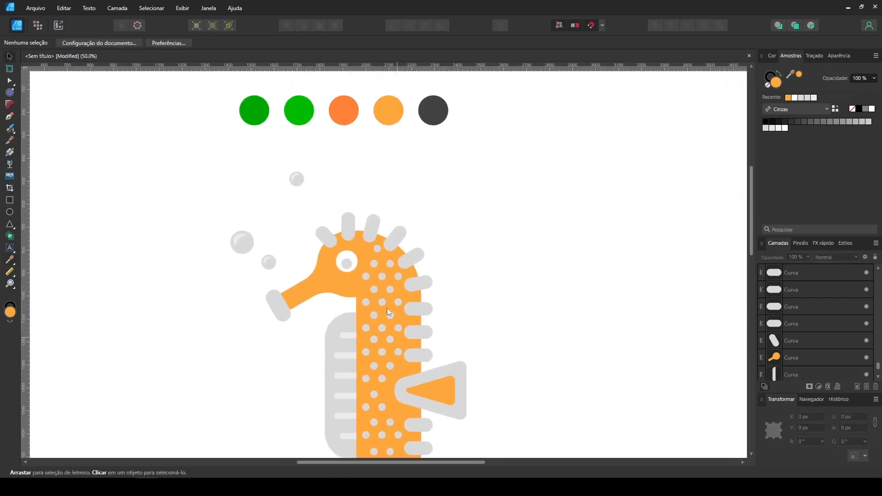
left_click(281, 311)
left_click(326, 237, "shift")
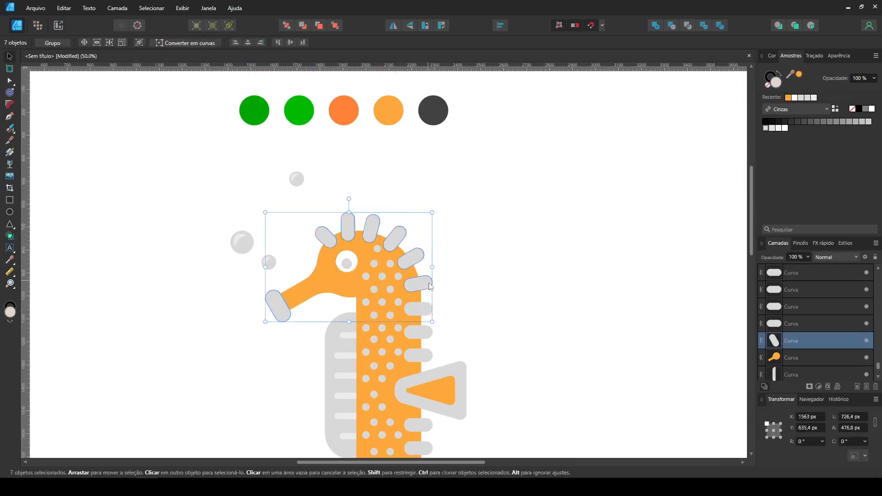
left_click(422, 338, "shift")
left_click(423, 352, "shift")
left_click(452, 369, "shift")
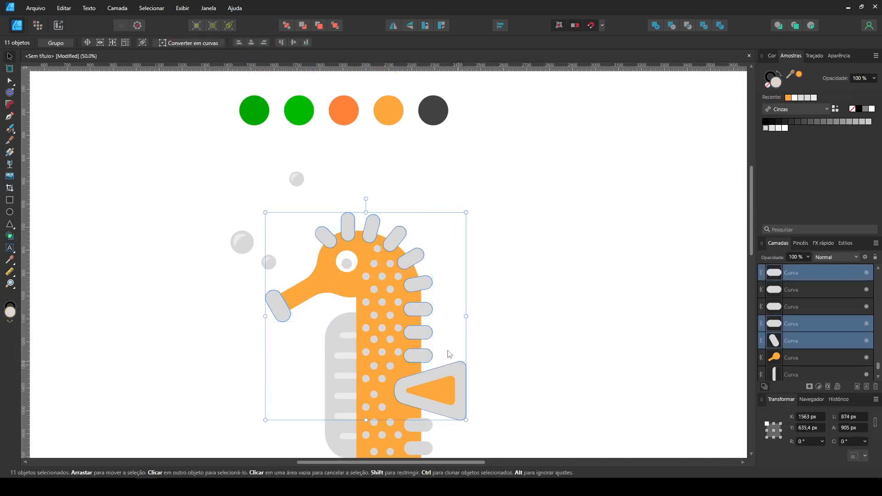
left_click(337, 327, "shift")
scroll(98, 267, "down", 6)
left_click(426, 261, "shift")
left_click(427, 284, "shift")
left_click(428, 307, "shift")
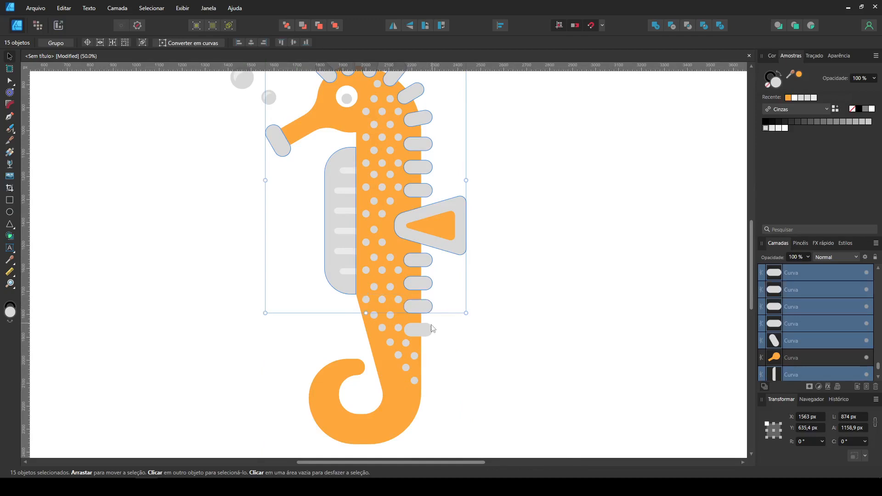
left_click(431, 328, "shift")
scroll(476, 266, "up", 6)
left_click(11, 260)
left_click(343, 137)
scroll(409, 204, "down", 3)
scroll(412, 208, "up", 2)
left_click(9, 56)
left_click(223, 172)
Step: Select all the body dots and fill them with the darker orange
scroll(309, 345, "down", 4)
left_click_drag(457, 422, 355, 102)
left_click_drag(292, 315, 279, 255)
scroll(335, 170, "up", 4)
left_click(787, 98)
left_click(520, 228)
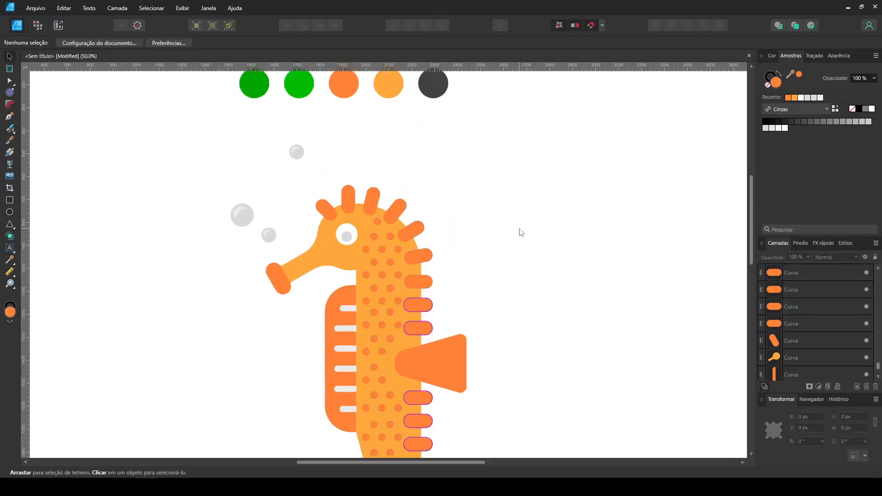
Step: Fill the inner fin and the belly stripes with the light orange
scroll(520, 229, "down", 3)
left_click(440, 283)
left_click(794, 98)
left_click(297, 299)
left_click_drag(298, 340, 364, 213)
left_click(794, 98)
left_click(612, 169)
Step: Fill the eye's pupil with the dark grey sampled from the palette circles
scroll(351, 209, "up", 5)
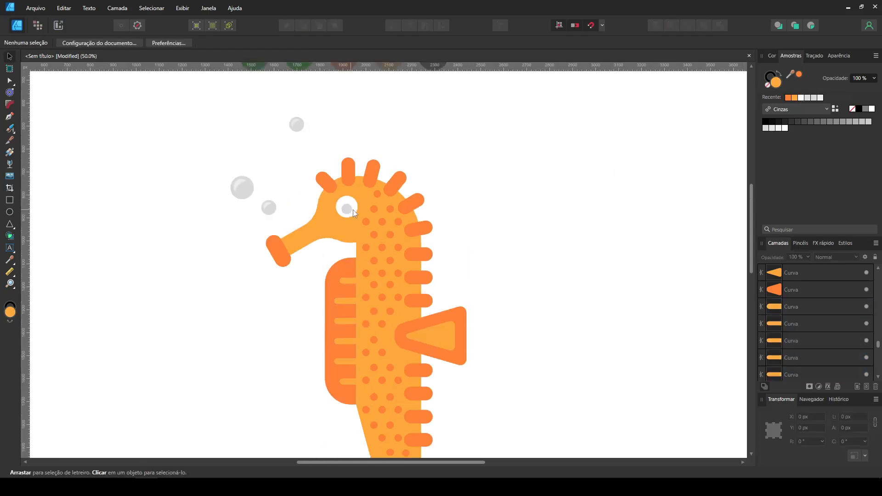
left_click(346, 277)
key("i")
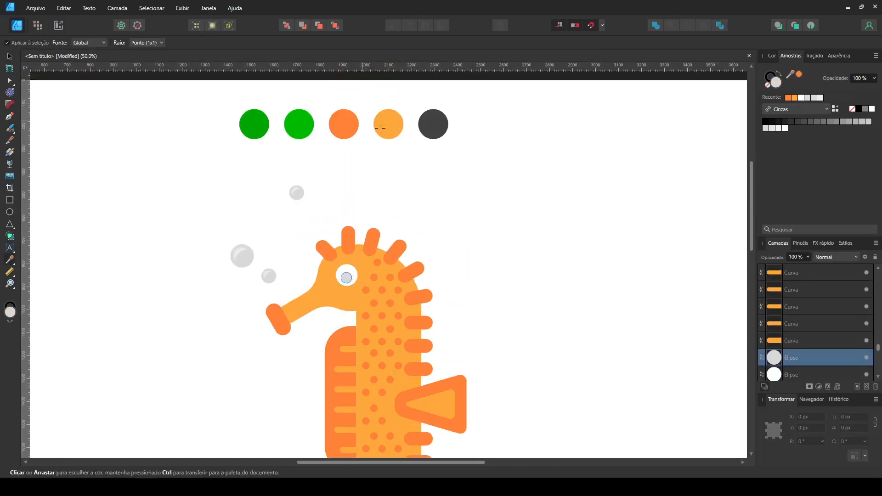
key("v")
Step: Fill the three bubble circles with the palette's darker green
left_click(242, 256)
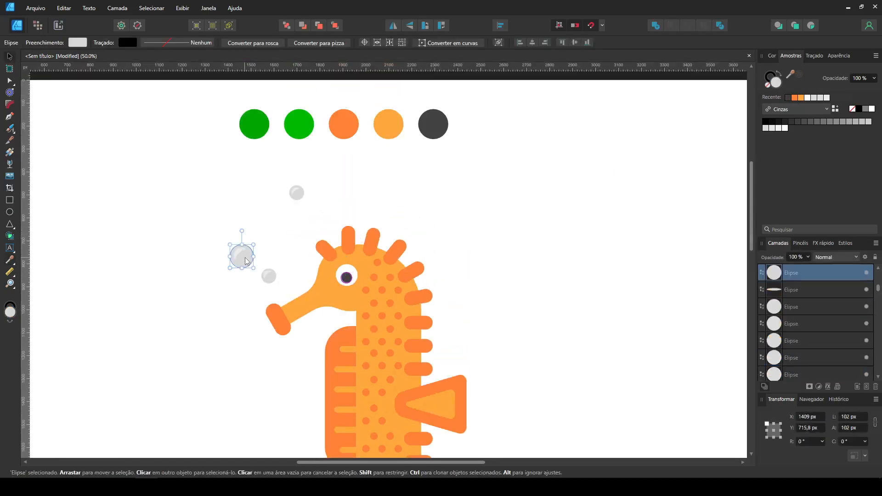
left_click(269, 276, "shift")
left_click(299, 197, "shift")
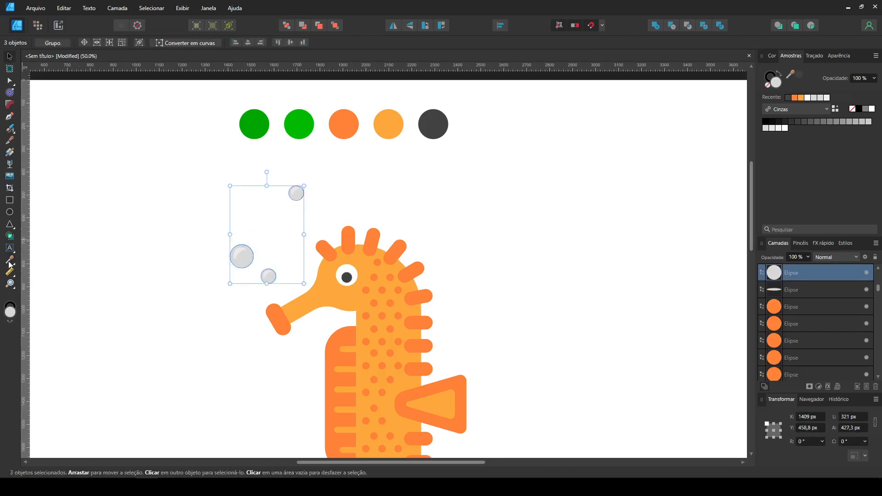
left_click(9, 261)
left_click(10, 57)
left_click(198, 220)
Step: Fill the crescent highlights of the three bubbles with the palette's brighter green
left_click(238, 253)
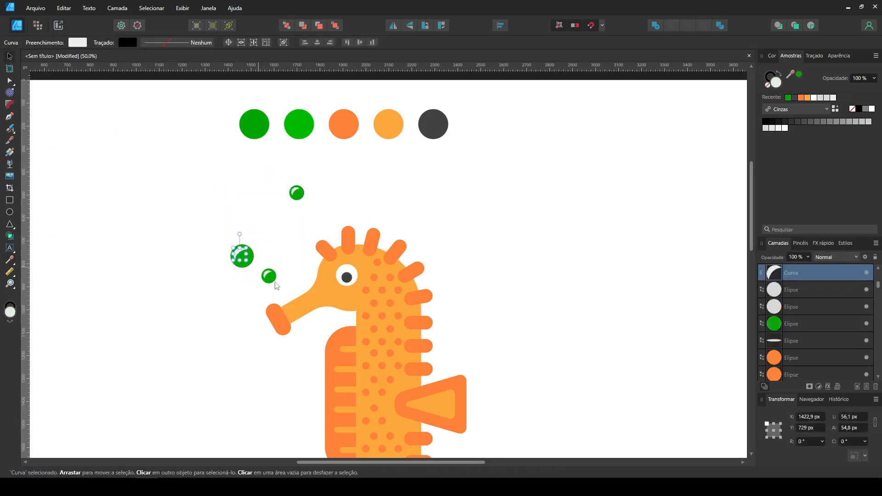
left_click(266, 275, "shift")
left_click(294, 190, "shift")
left_click(9, 261)
left_click(299, 125)
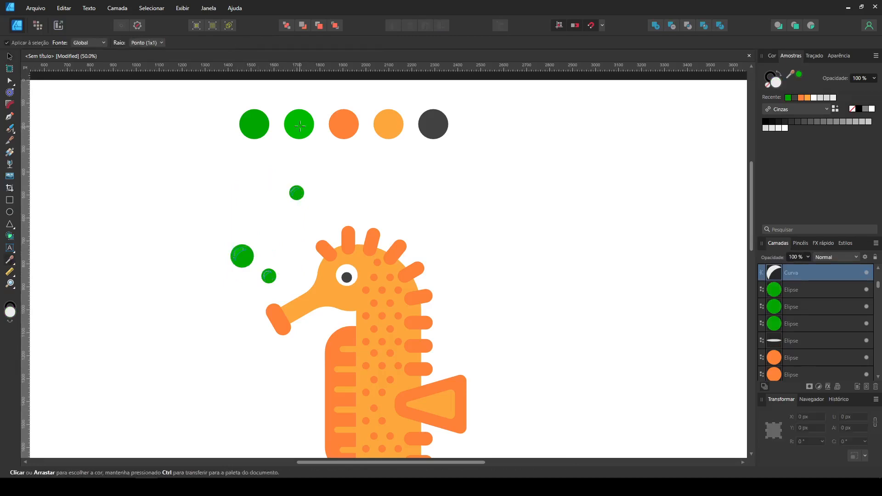
left_click(9, 56)
left_click(116, 141)
Step: Fill the ground shadow ellipse below the tail with the darker green
scroll(430, 368, "down", 10)
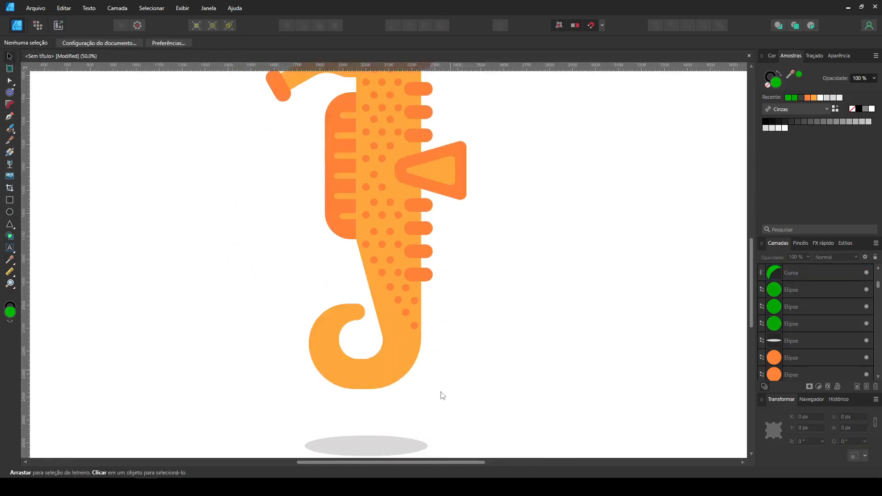
left_click(391, 407)
left_click(796, 97)
left_click(517, 245)
Step: Round the outer fin's two rear corners to a radius of about 61 px and round the inner fin's rear corners to match
scroll(517, 249, "up", 10)
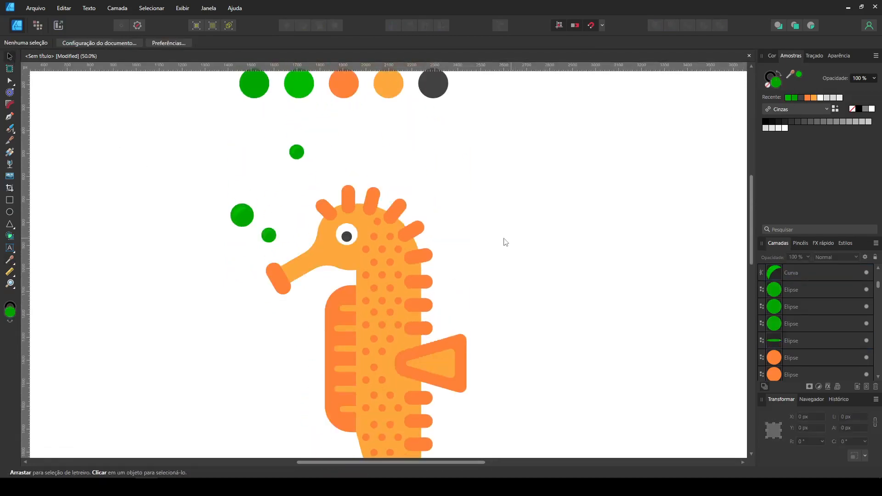
key("a")
left_click(436, 377)
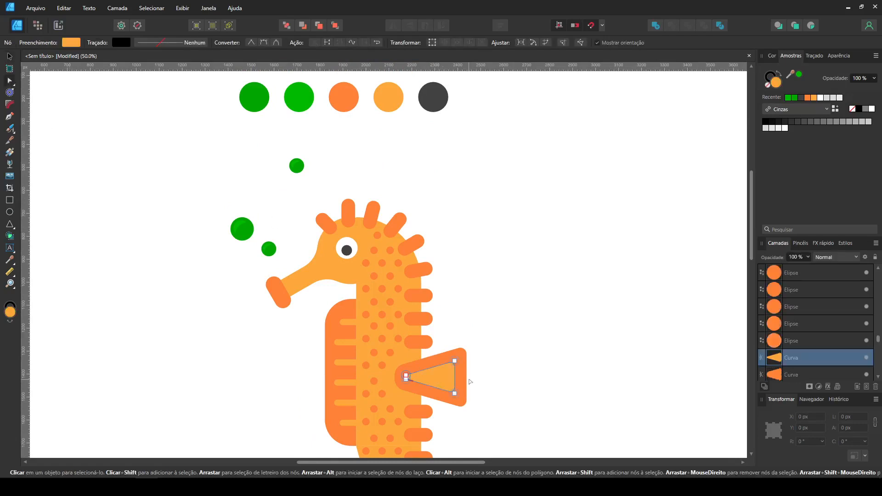
left_click_drag(461, 327, 492, 429)
scroll(221, 276, "down", 5)
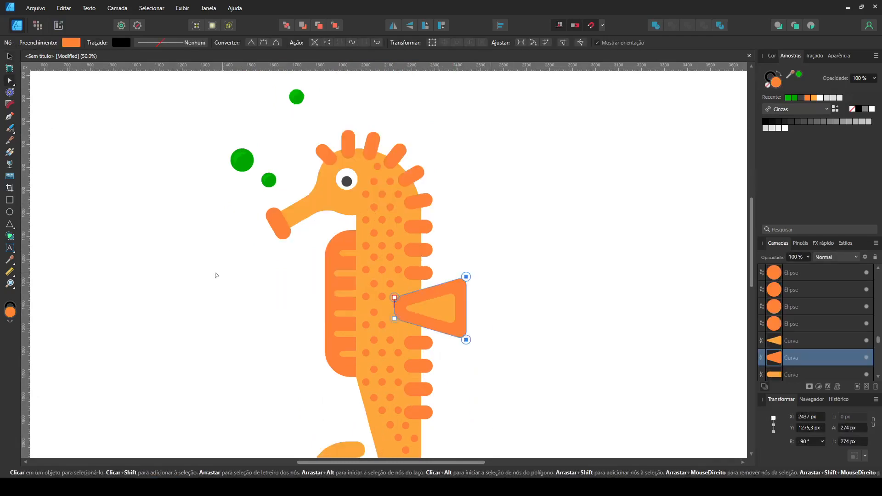
key("c")
left_click_drag(464, 308, 458, 302)
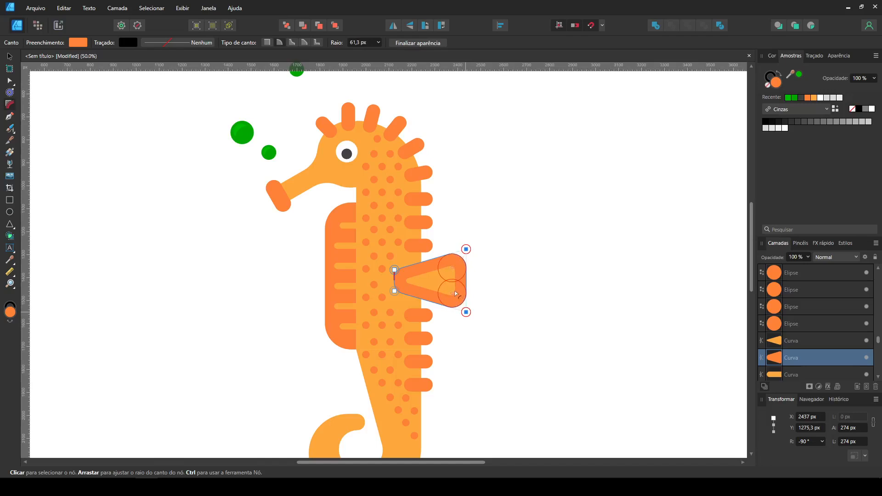
left_click(510, 289)
left_click(441, 288)
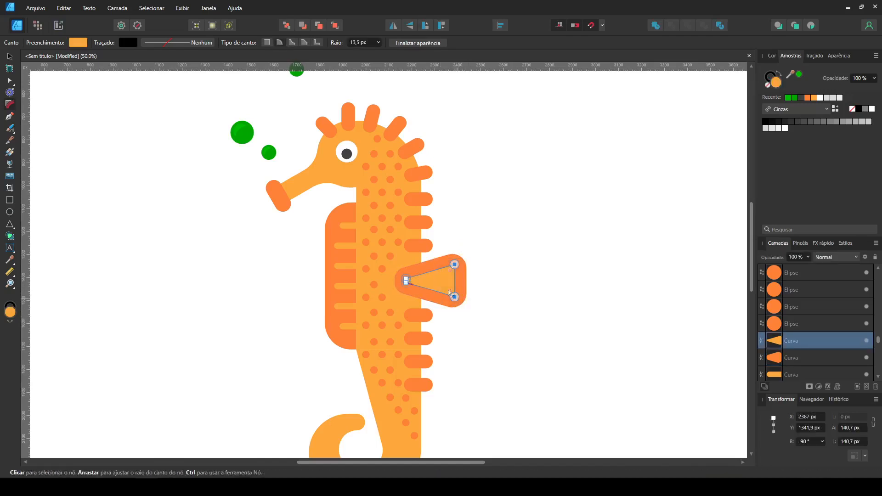
left_click(536, 278)
Step: Delete the five palette circles above the seahorse
key("ctrl+0")
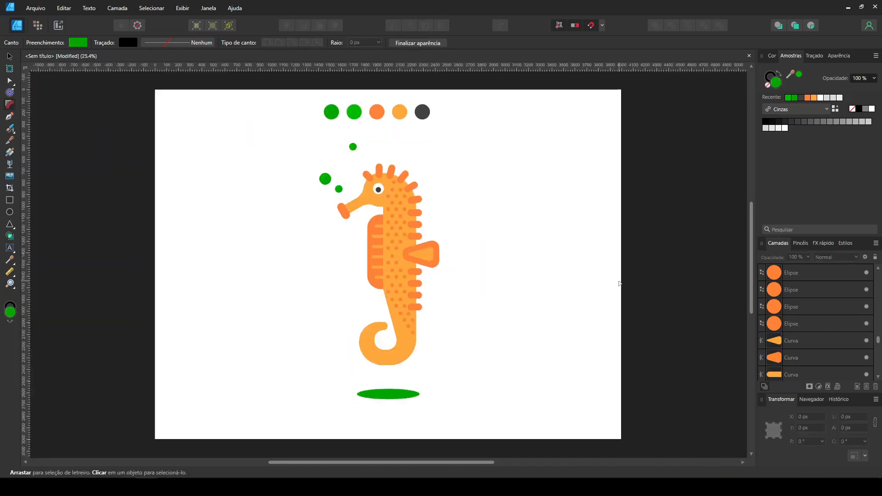
left_click(10, 57)
left_click_drag(296, 97, 494, 140)
key("Delete")
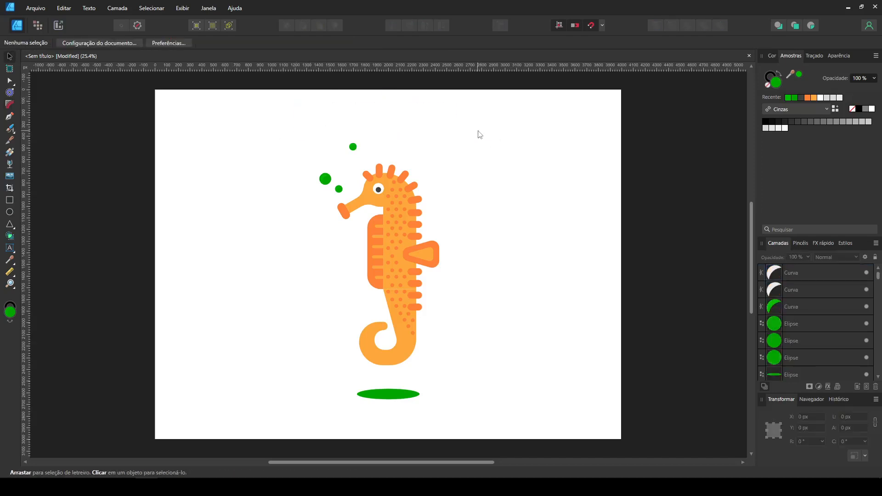
Step: Draw a bright green rectangle, send it behind the seahorse and stretch it to cover the full 4000 × 3000 px page
left_click(9, 200)
left_click_drag(175, 113, 212, 146)
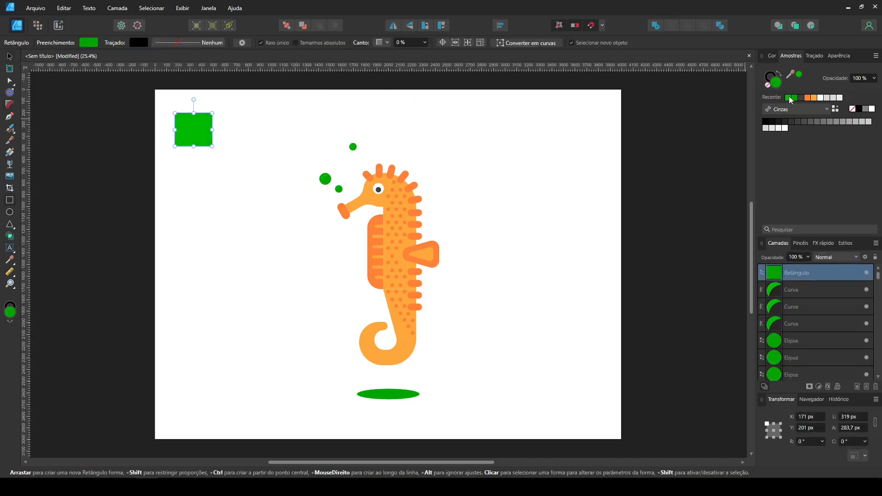
left_click(10, 56)
left_click_drag(179, 113, 620, 437)
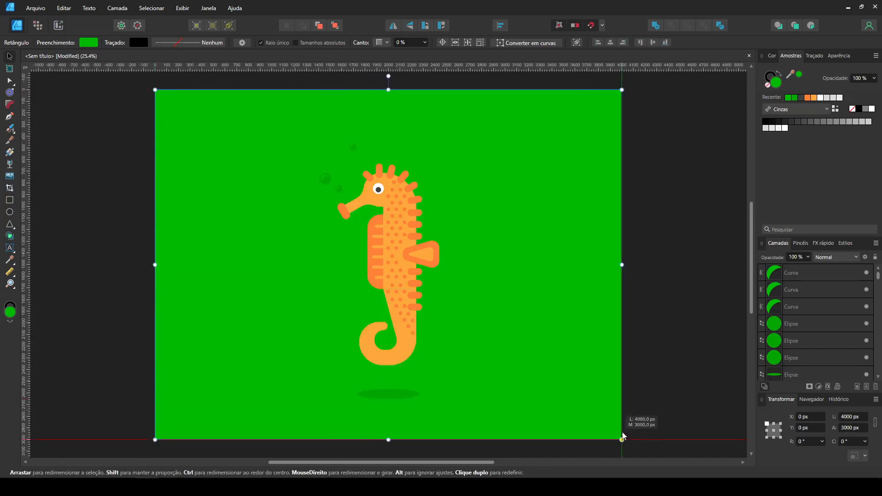
left_click(686, 306)
Step: Lock the green background rectangle
key("ctrl+plus")
key("ctrl+plus")
scroll(659, 302, "down", 5)
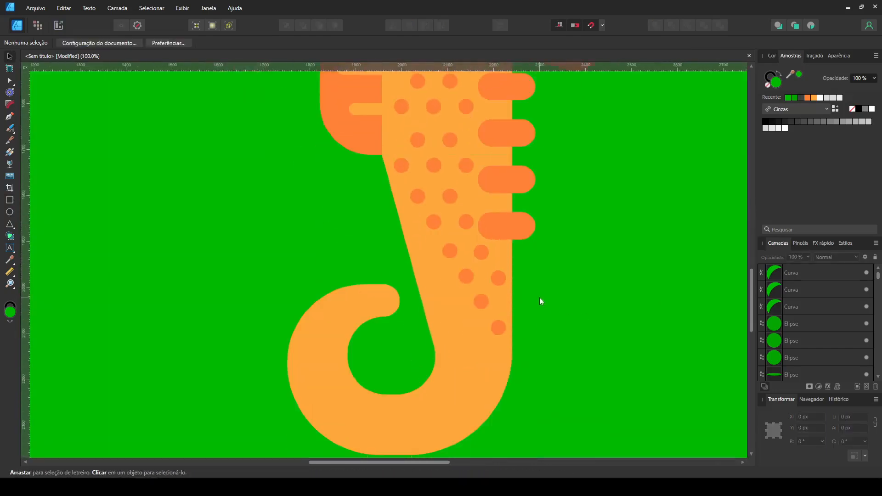
scroll(540, 297, "down", 3)
left_click(541, 297)
left_click(876, 257)
left_click(540, 303)
key("ctrl+minus")
scroll(436, 340, "up", 1)
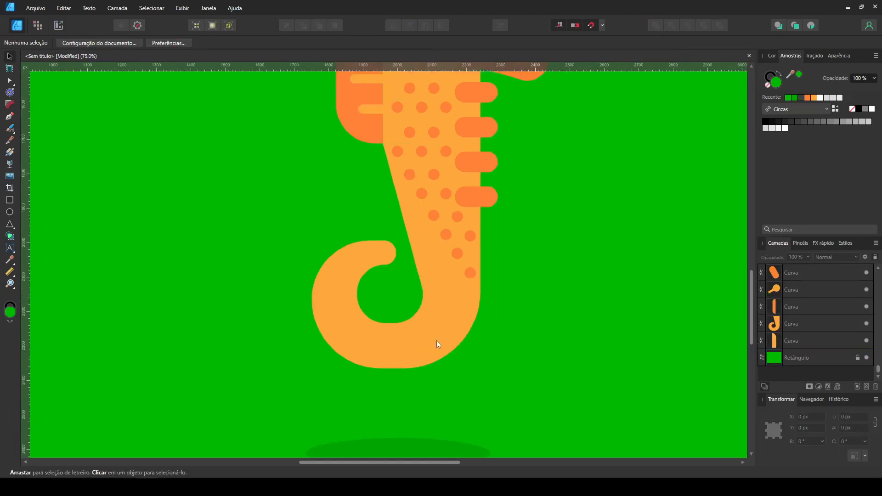
left_click_drag(594, 157, 595, 146)
left_click(615, 288)
key("ctrl+0")
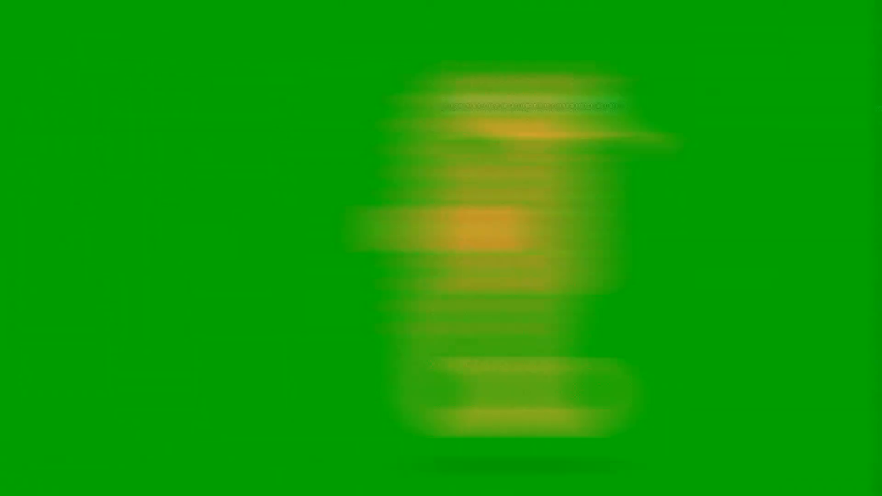